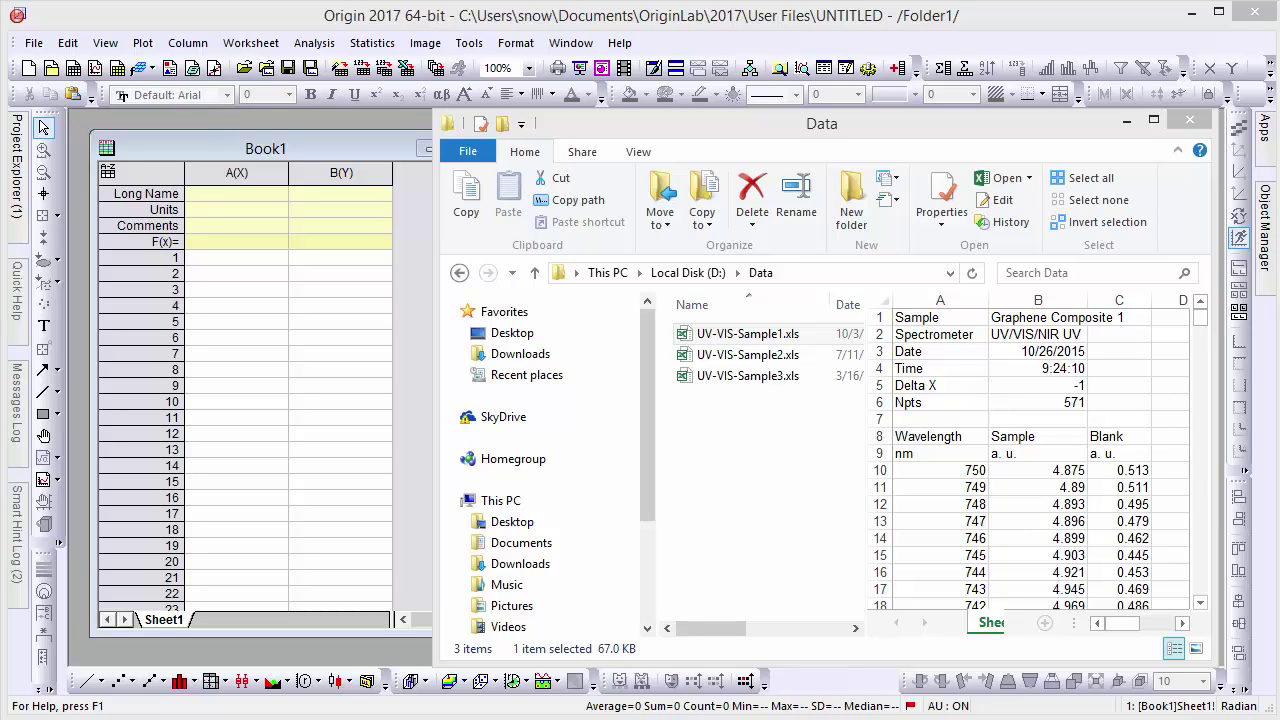
Step: Drag UV-VIS-Sample1.xls from the Data folder onto Origin's empty Book1 worksheet
{"action": "left_click", "coordinate": [730, 344]}
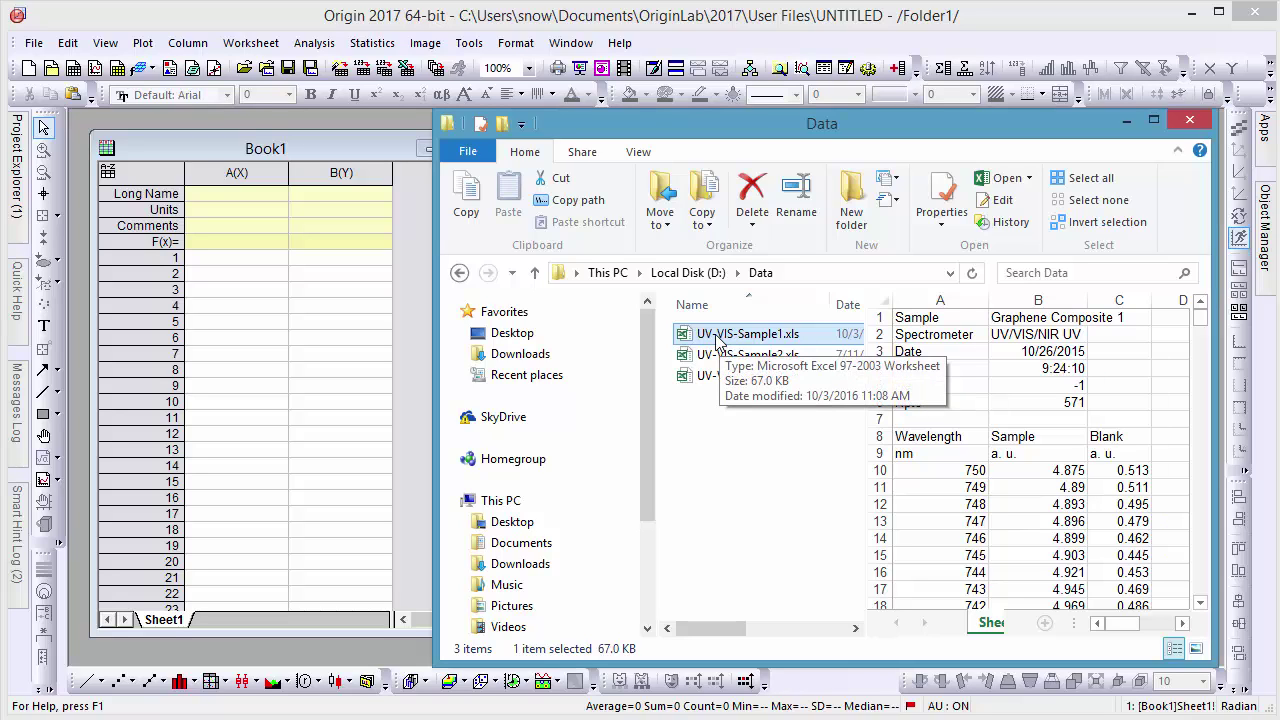
{"action": "left_click_drag", "start_coordinate": [718, 342], "coordinate": [410, 312]}
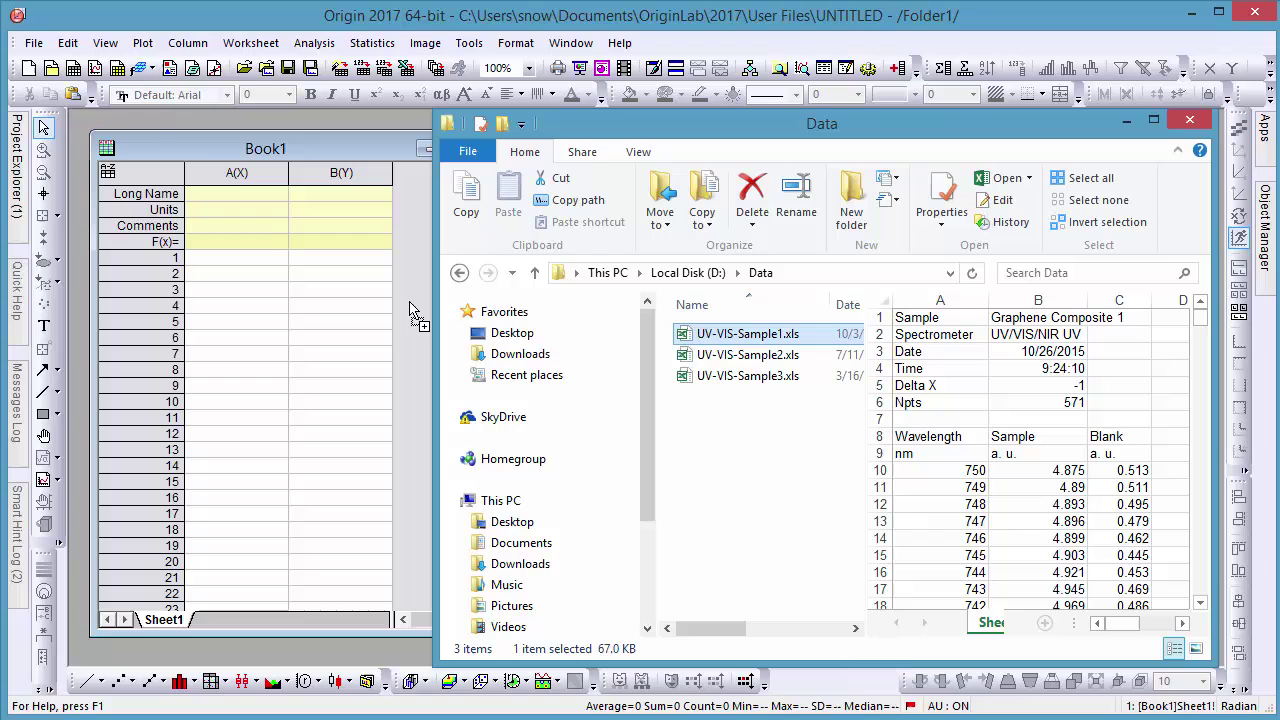
Step: Set the metadata rows 1–7 as column comments
{"action": "left_click_drag", "start_coordinate": [155, 254], "coordinate": [160, 350]}
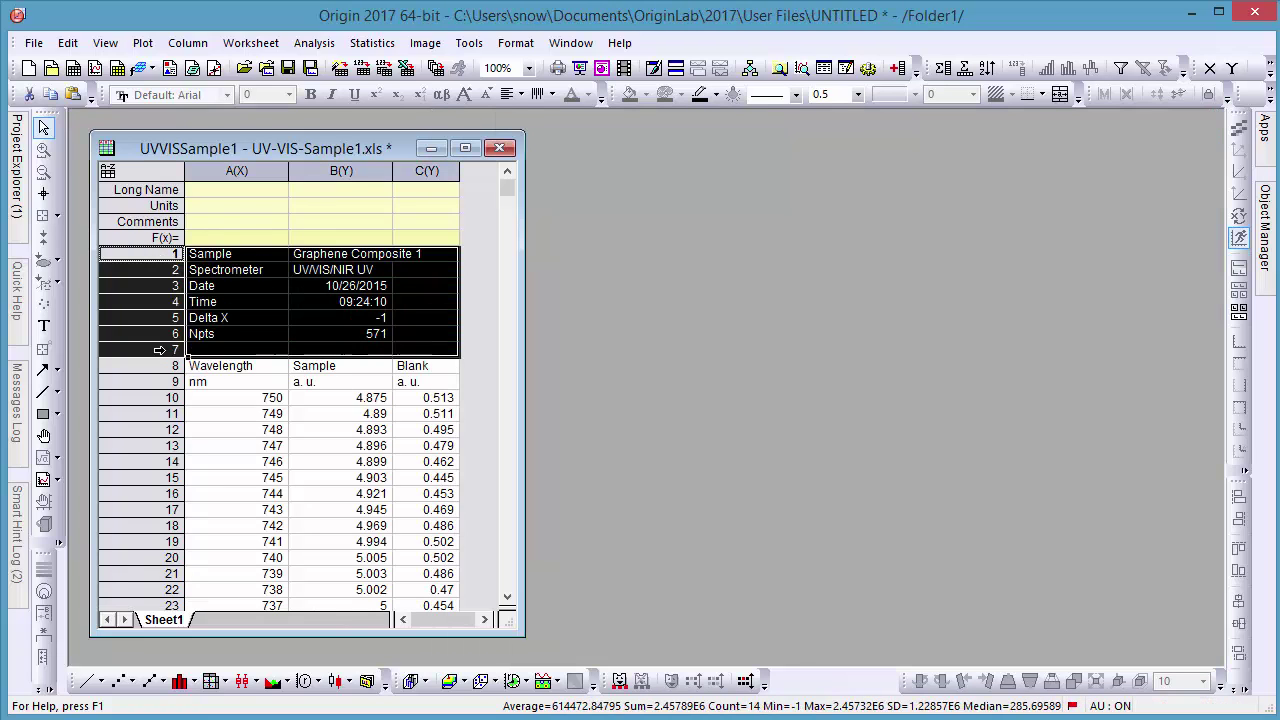
{"action": "right_click", "coordinate": [167, 295]}
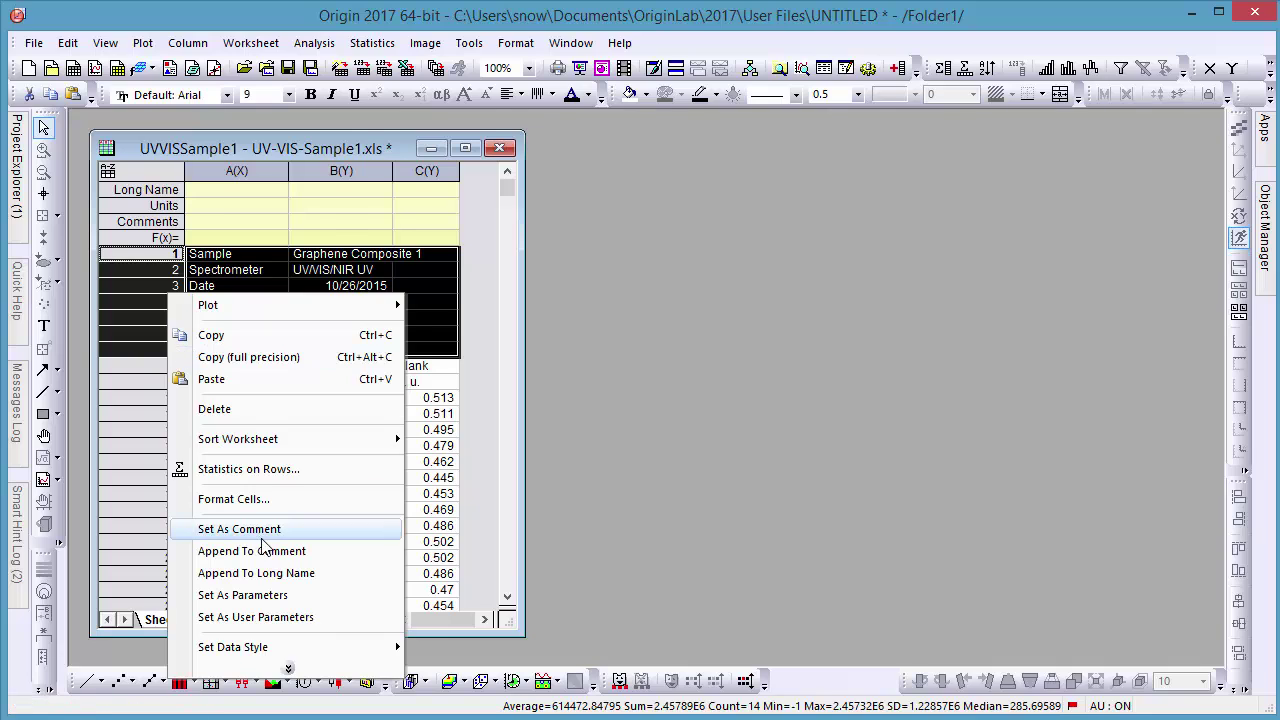
{"action": "left_click", "coordinate": [236, 529]}
Step: Make Wavelength, Sample, Blank the long names and nm / a. u. the units
{"action": "left_click", "coordinate": [150, 360]}
{"action": "right_click", "coordinate": [155, 361]}
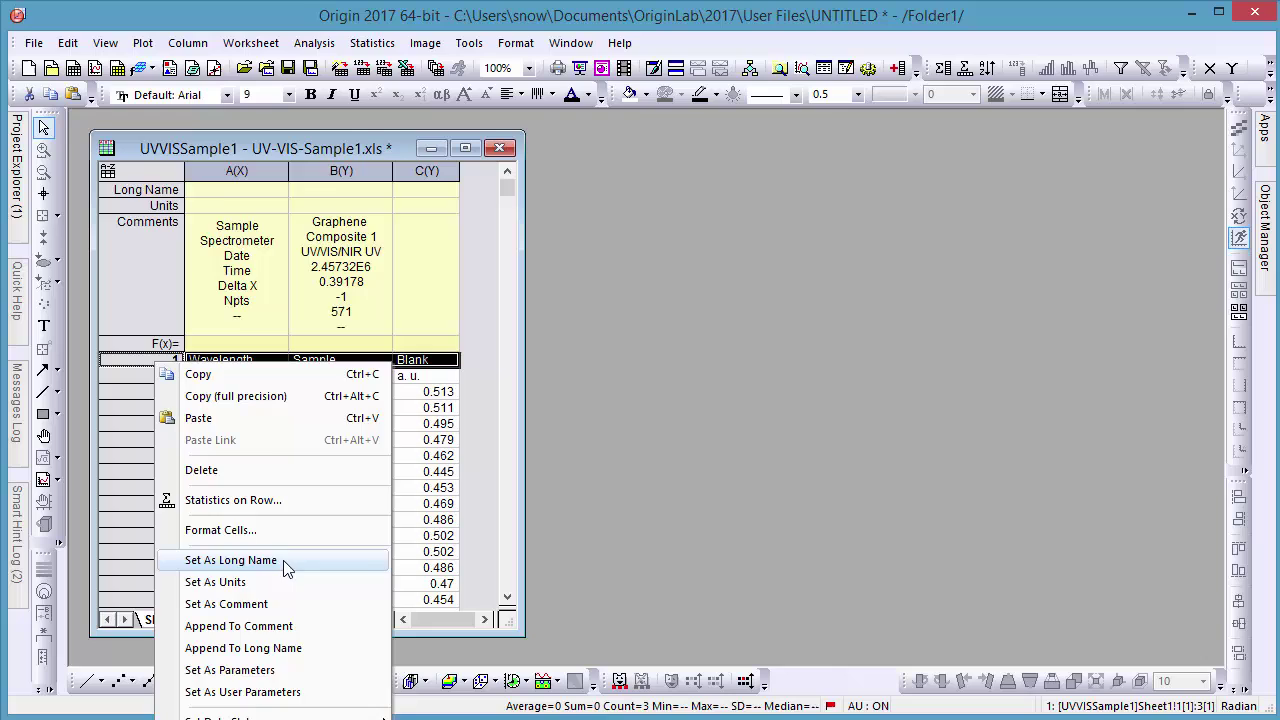
{"action": "left_click", "coordinate": [285, 563]}
{"action": "right_click", "coordinate": [167, 361]}
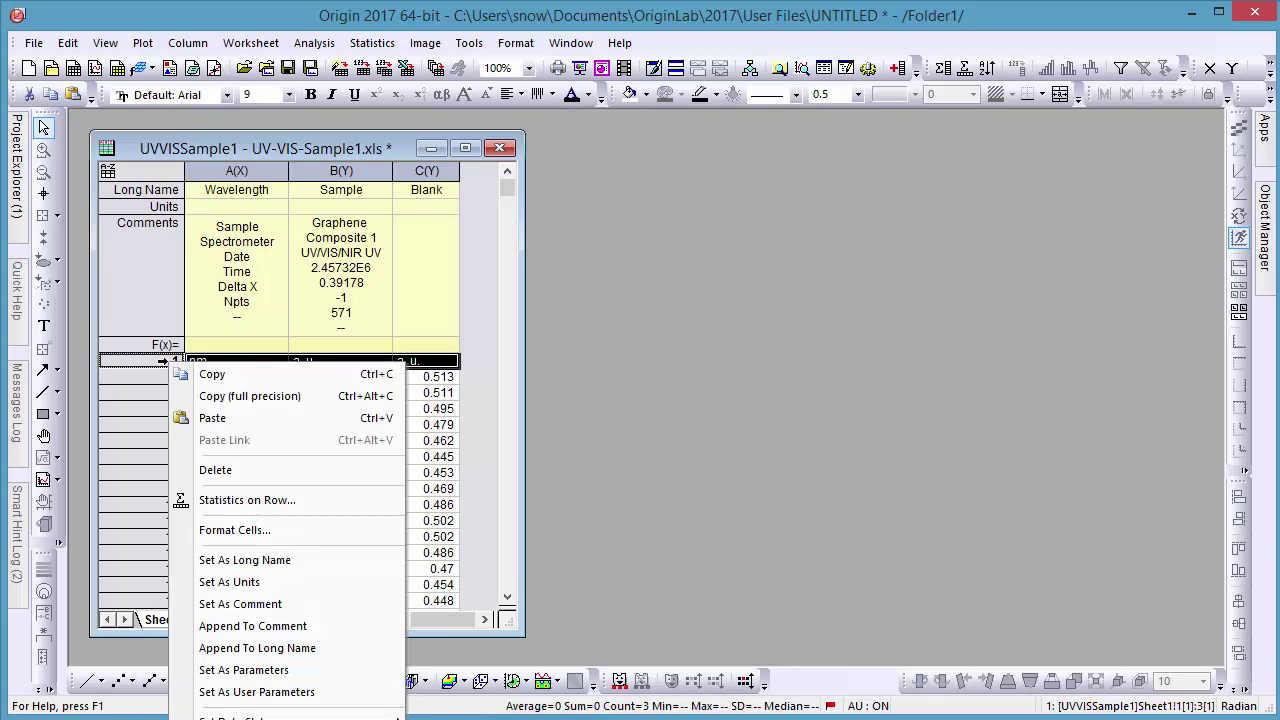
{"action": "left_click", "coordinate": [282, 583]}
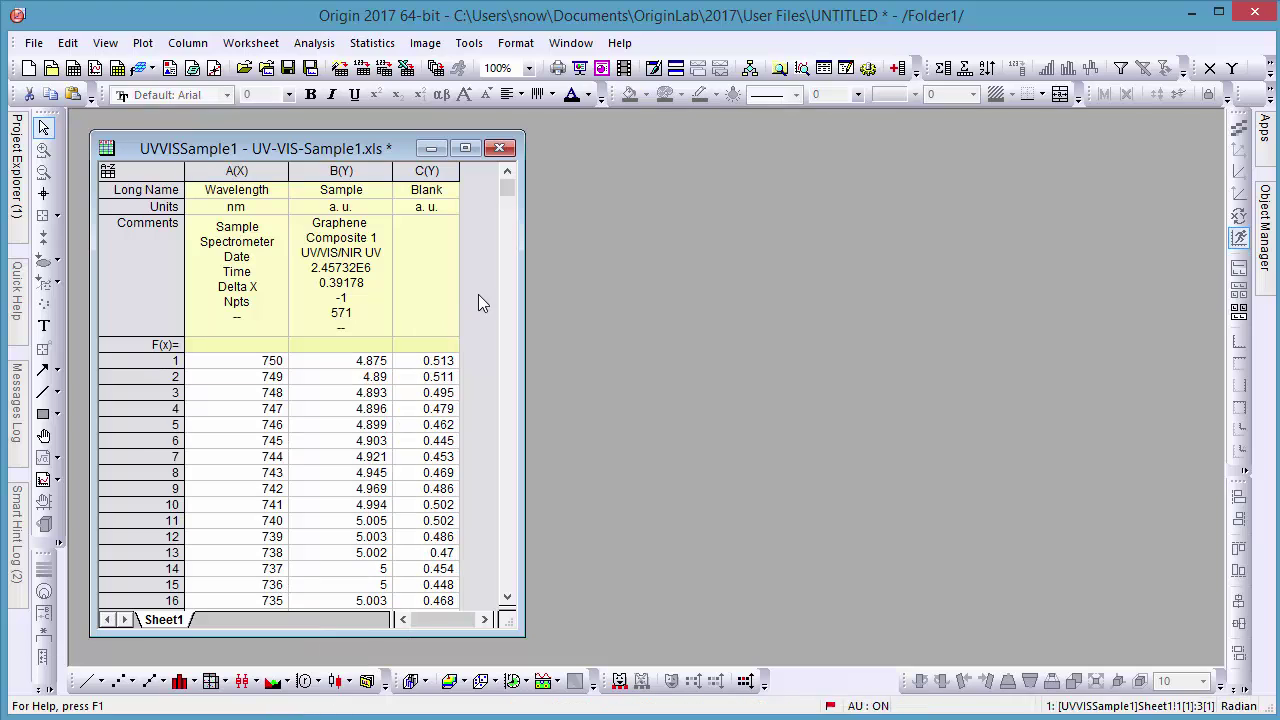
Step: Start a new project without saving the old one, then launch Import Excel
{"action": "left_click", "coordinate": [33, 76]}
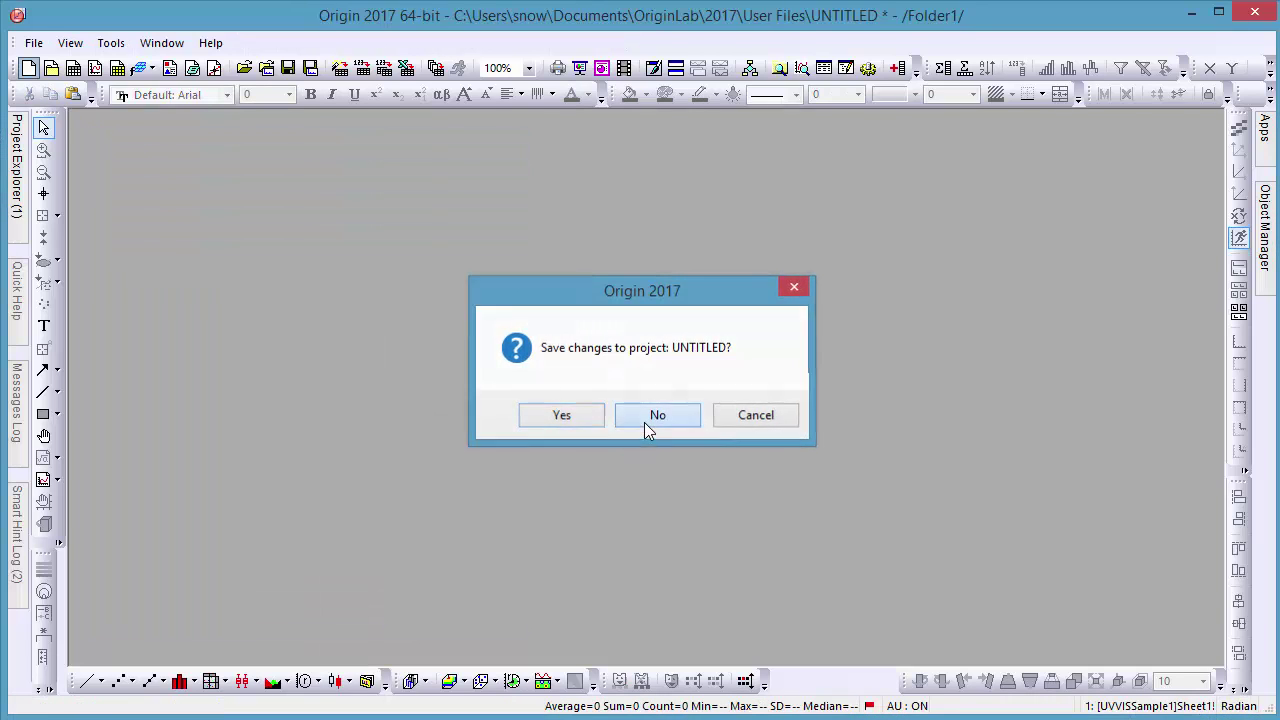
{"action": "left_click", "coordinate": [645, 424]}
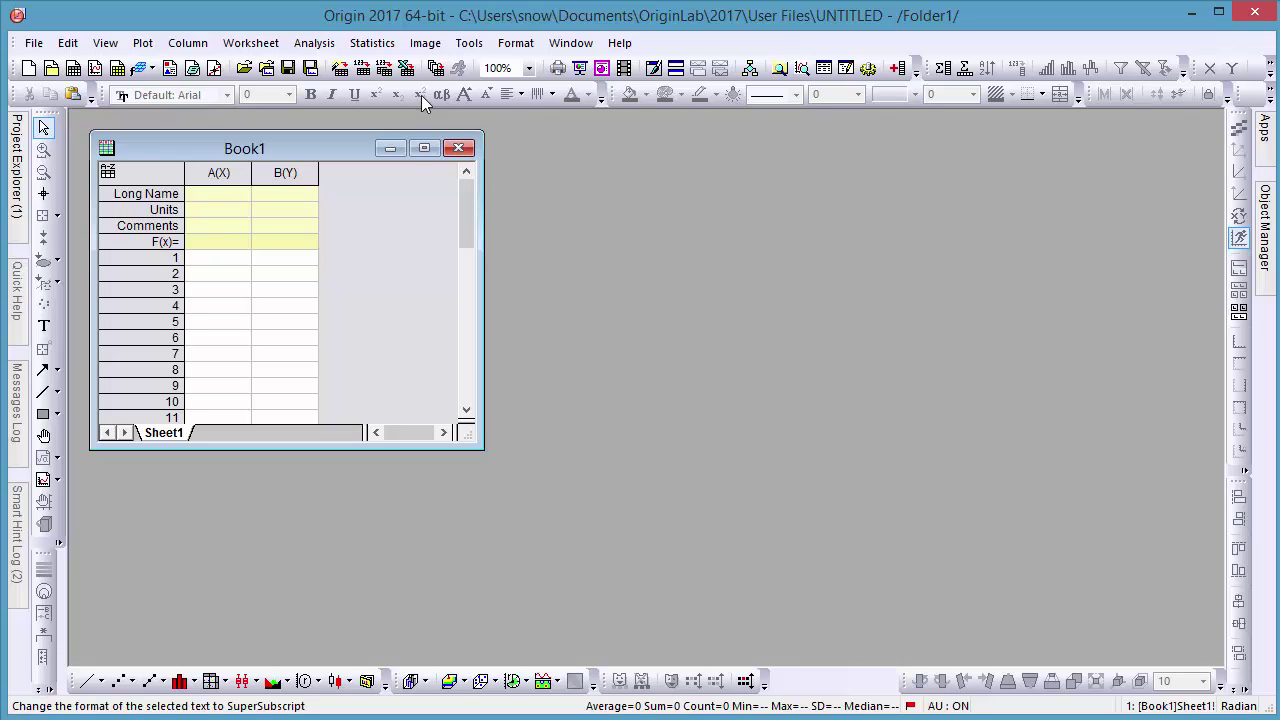
{"action": "left_click", "coordinate": [405, 68]}
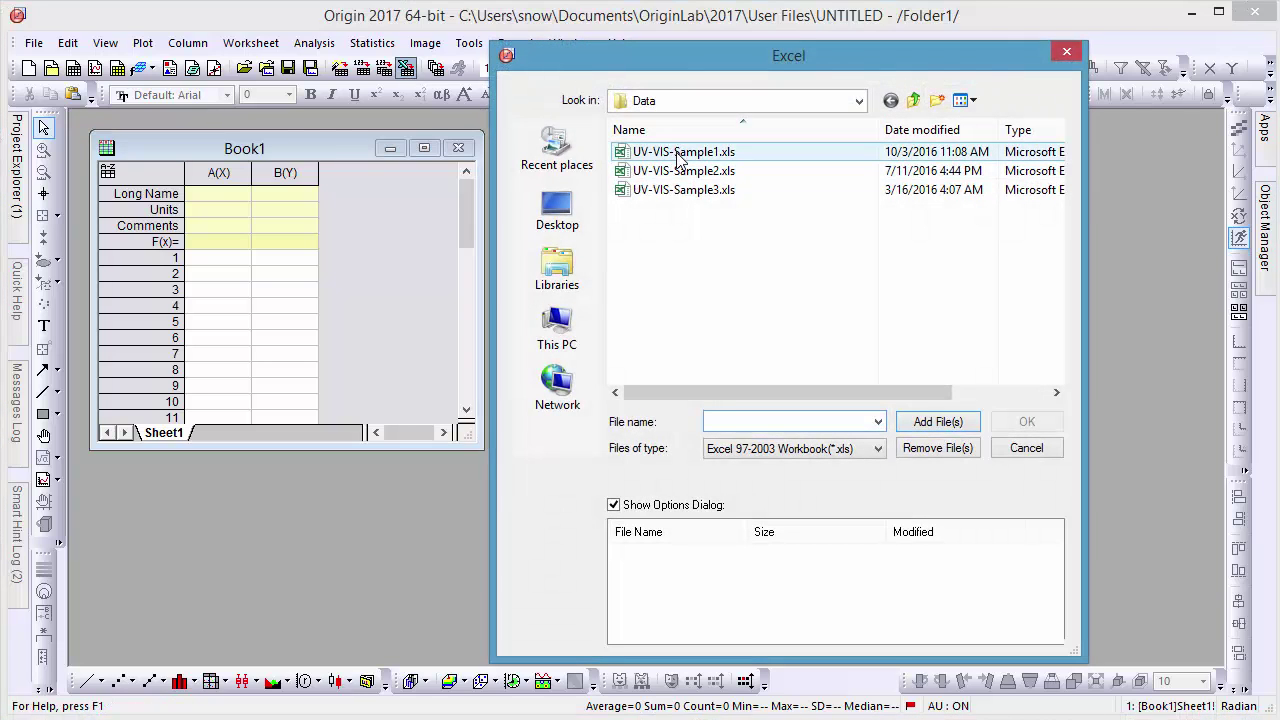
Step: Choose UV-VIS-Sample1.xls for import and proceed to the import options
{"action": "double_click", "coordinate": [678, 158]}
{"action": "left_click", "coordinate": [1020, 421]}
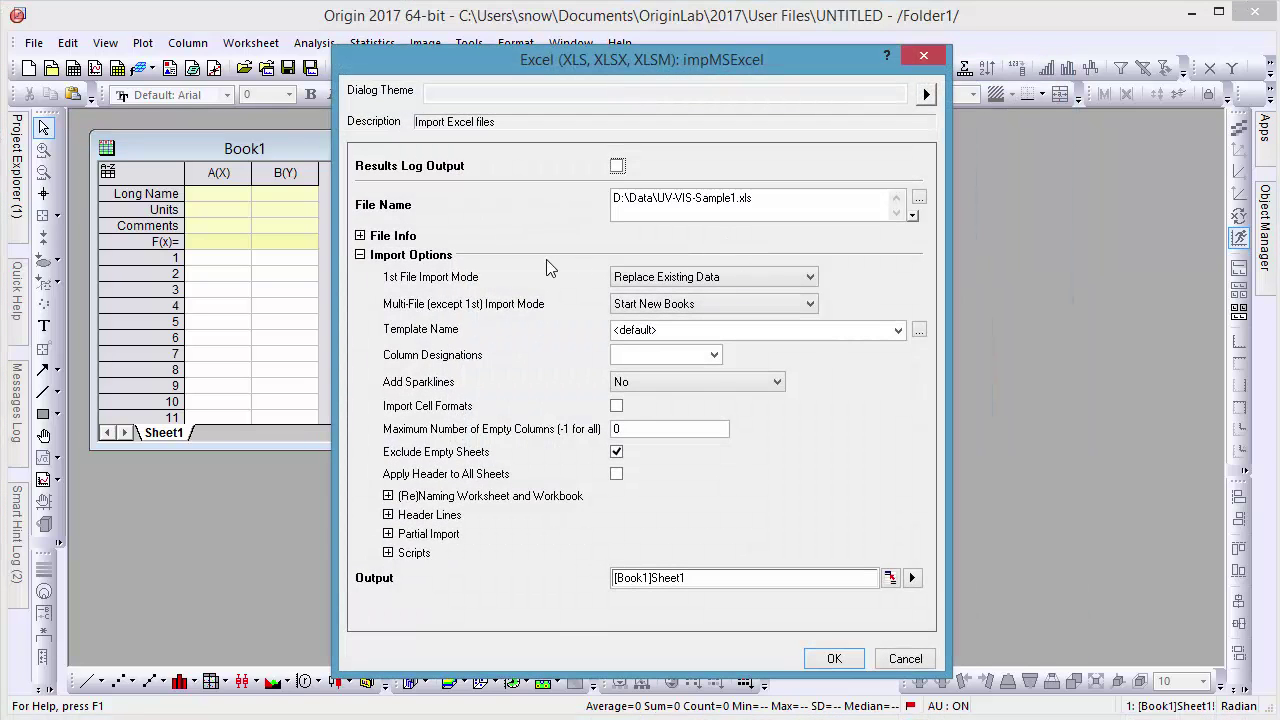
{"action": "left_click", "coordinate": [360, 236]}
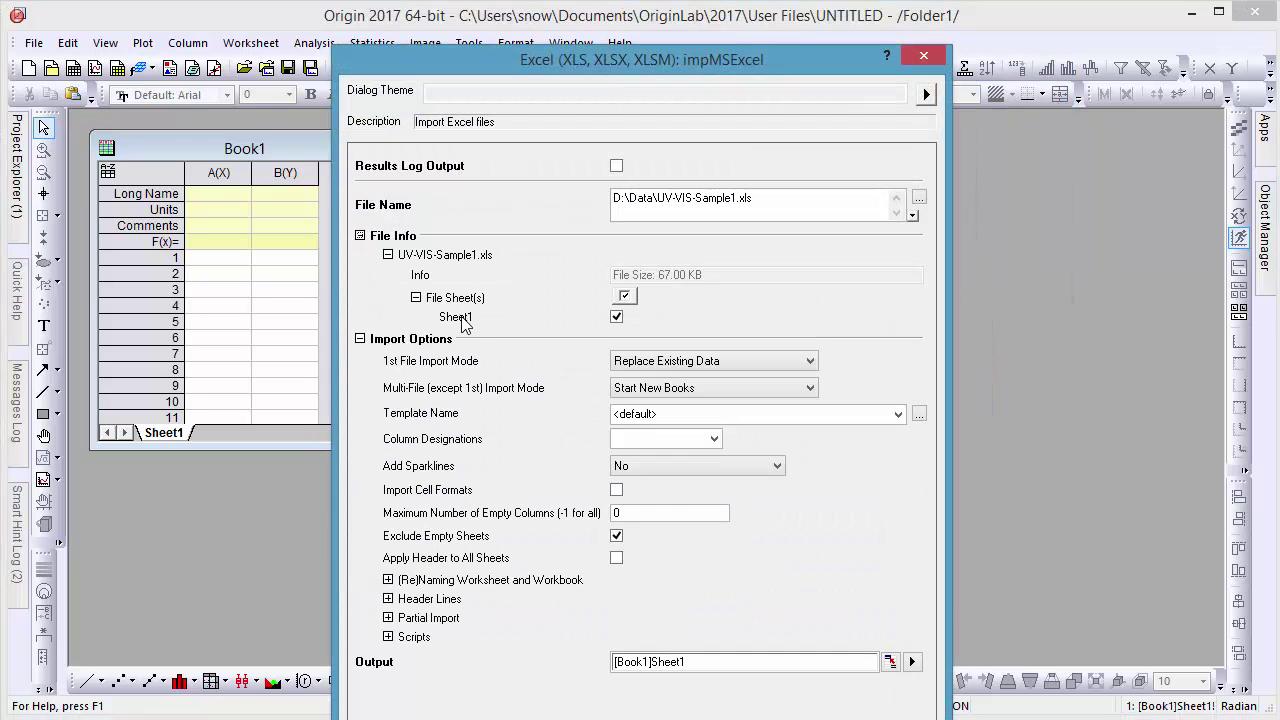
{"action": "left_click", "coordinate": [360, 236]}
Step: Set 7 main and 2 subheader lines, long names line 1, units line 2, sparklines Yes
{"action": "left_click", "coordinate": [388, 515]}
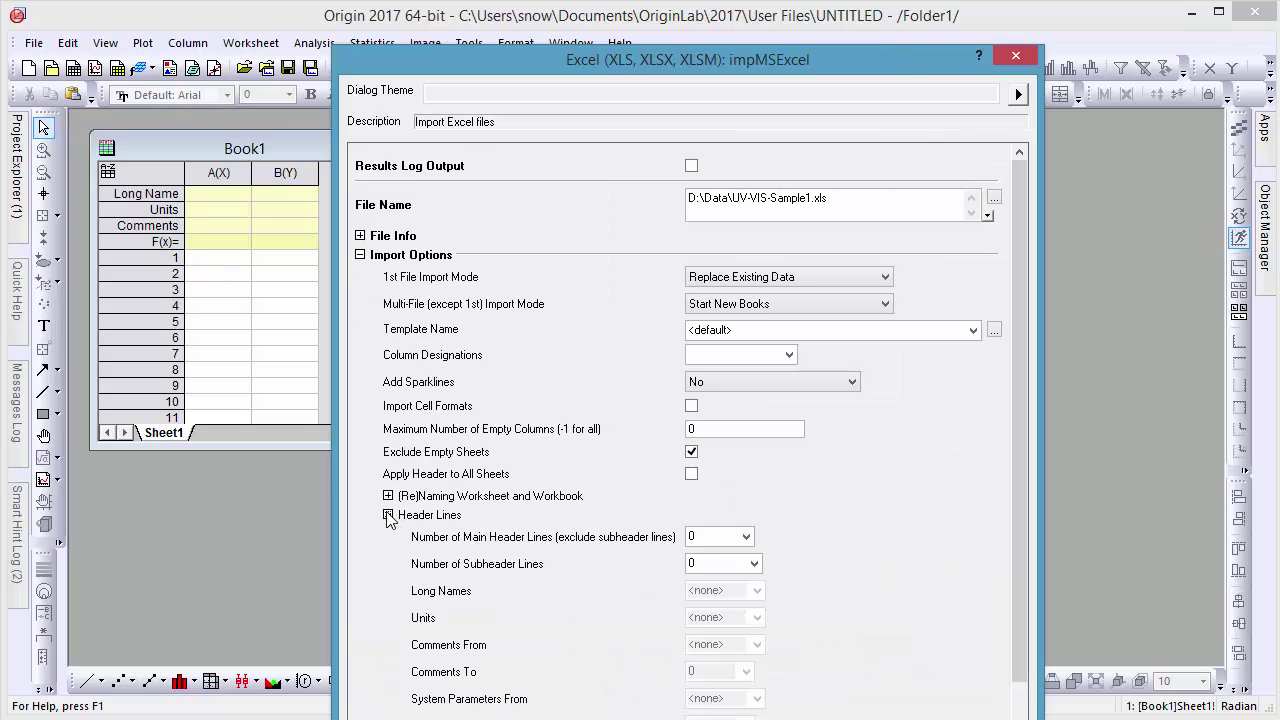
{"action": "left_click", "coordinate": [700, 537]}
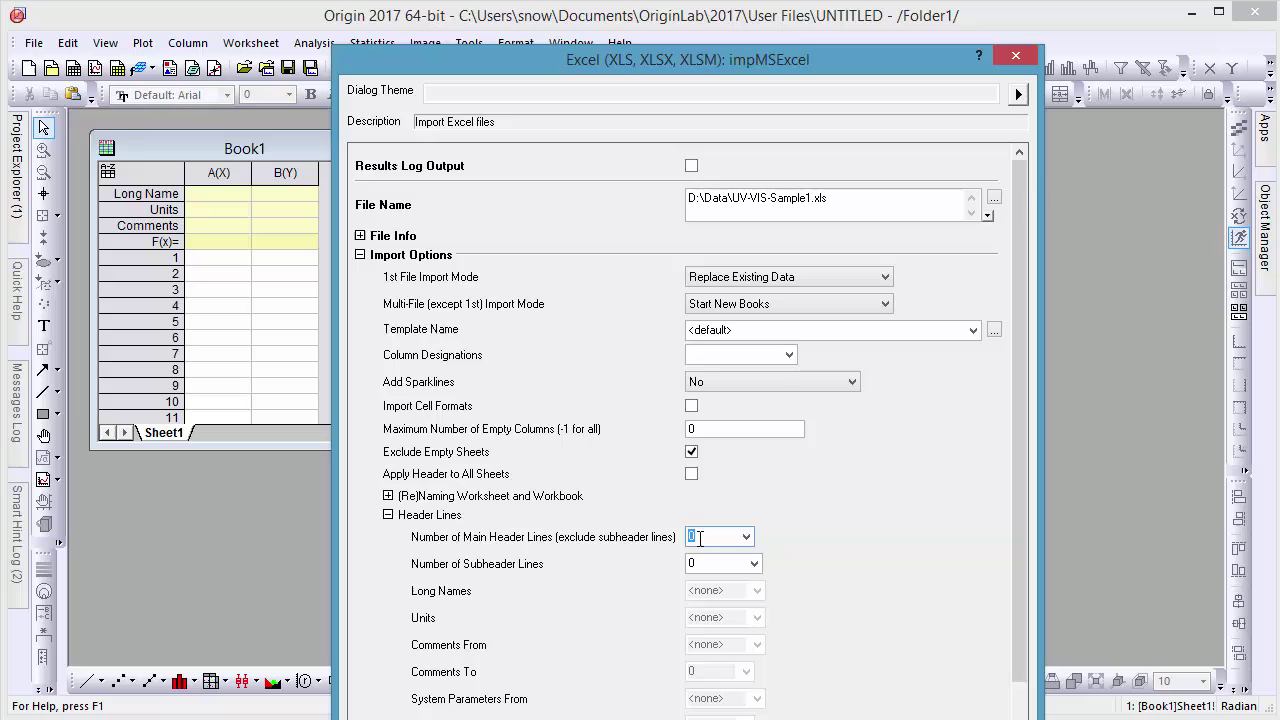
{"action": "type", "text": "7"}
{"action": "type", "text": "2"}
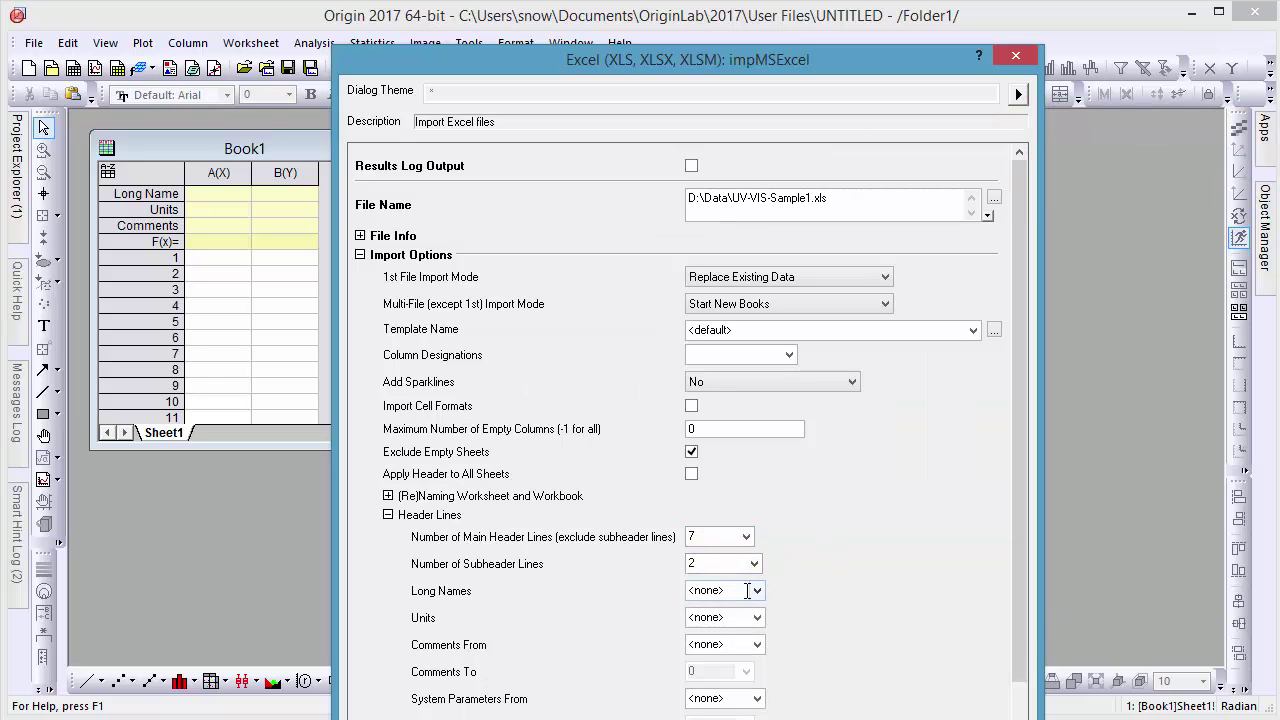
{"action": "left_click", "coordinate": [741, 591]}
{"action": "type", "text": "1"}
{"action": "key", "text": "Tab"}
{"action": "type", "text": "2"}
{"action": "left_click", "coordinate": [389, 515]}
{"action": "left_click", "coordinate": [646, 383]}
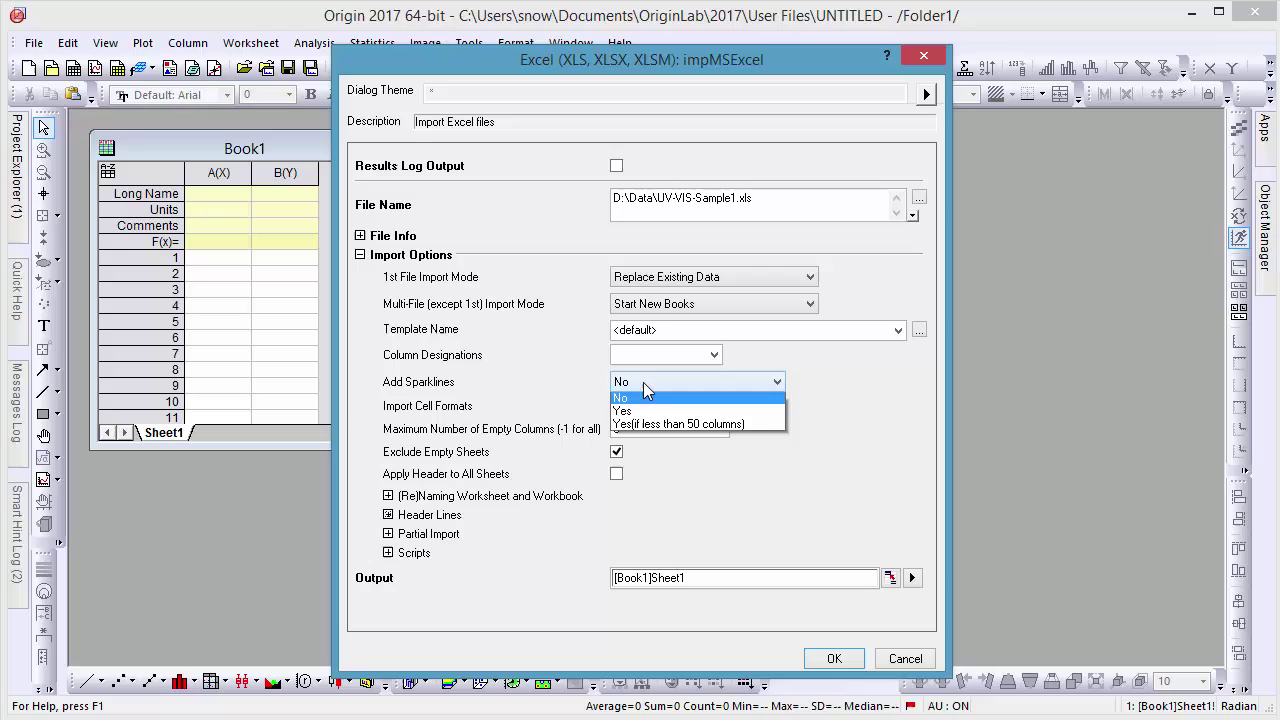
{"action": "left_click", "coordinate": [654, 413]}
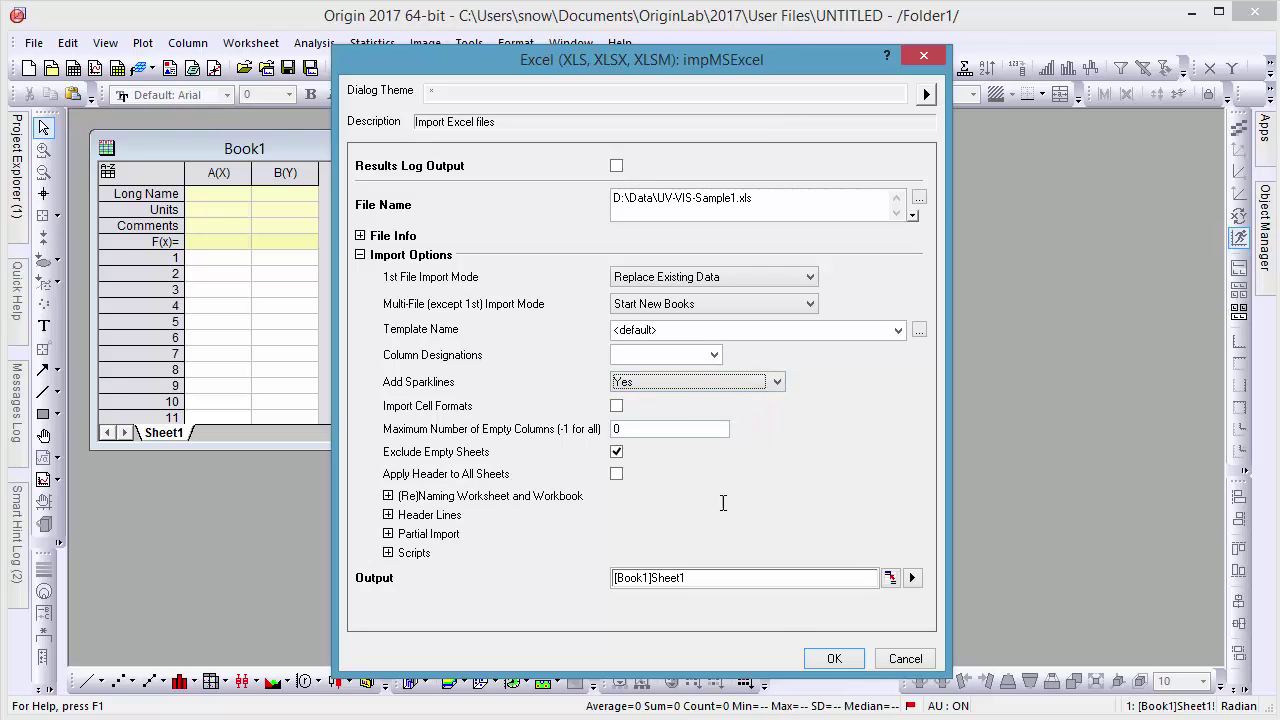
Step: Import the file, enlarge the worksheet window, and add a new column after Blank
{"action": "left_click", "coordinate": [834, 660]}
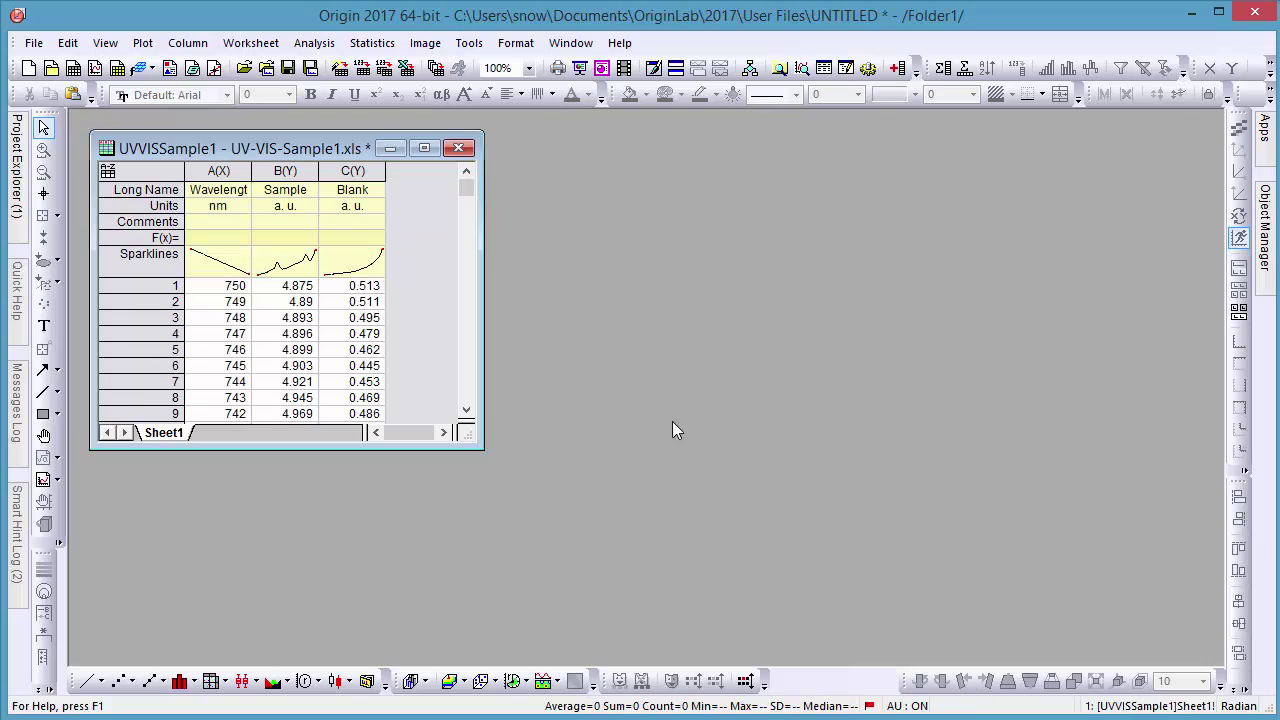
{"action": "left_click_drag", "start_coordinate": [481, 450], "coordinate": [998, 638]}
{"action": "left_click", "coordinate": [897, 67]}
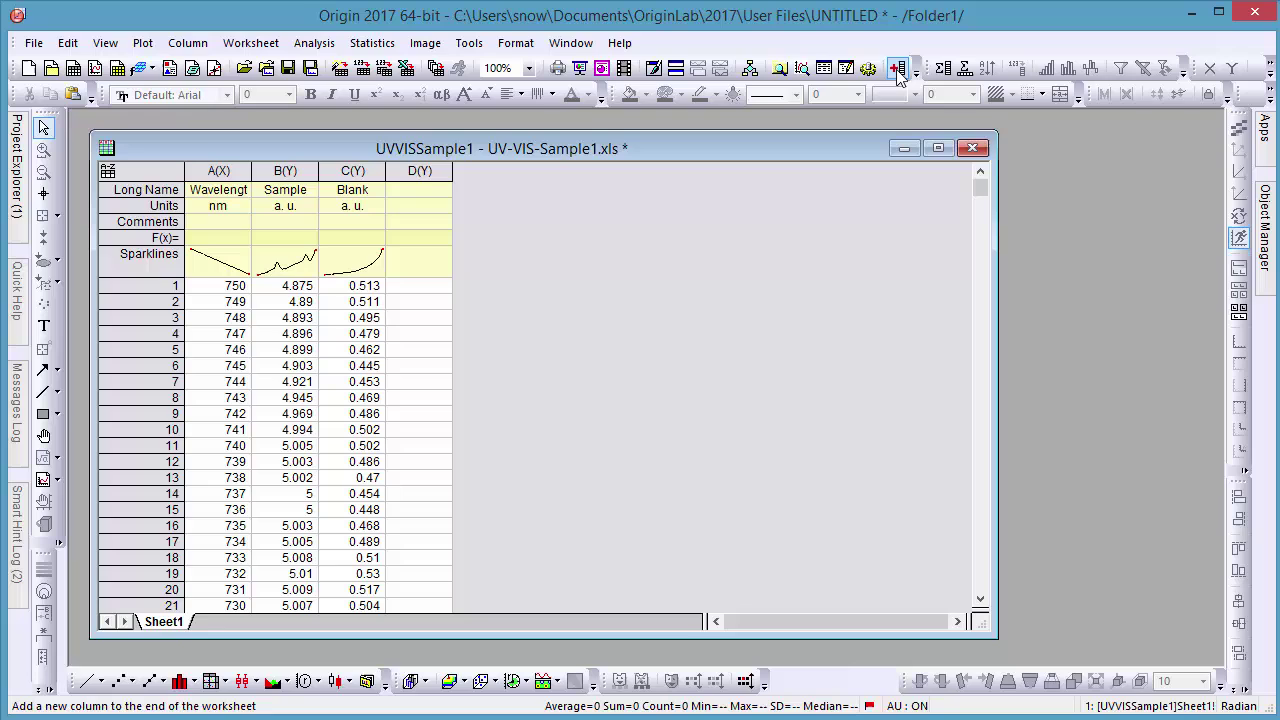
Step: Give the new column long name Corrected, units a.u., and formula B-C
{"action": "left_click", "coordinate": [437, 193]}
{"action": "double_click", "coordinate": [440, 192]}
{"action": "type", "text": "Co"}
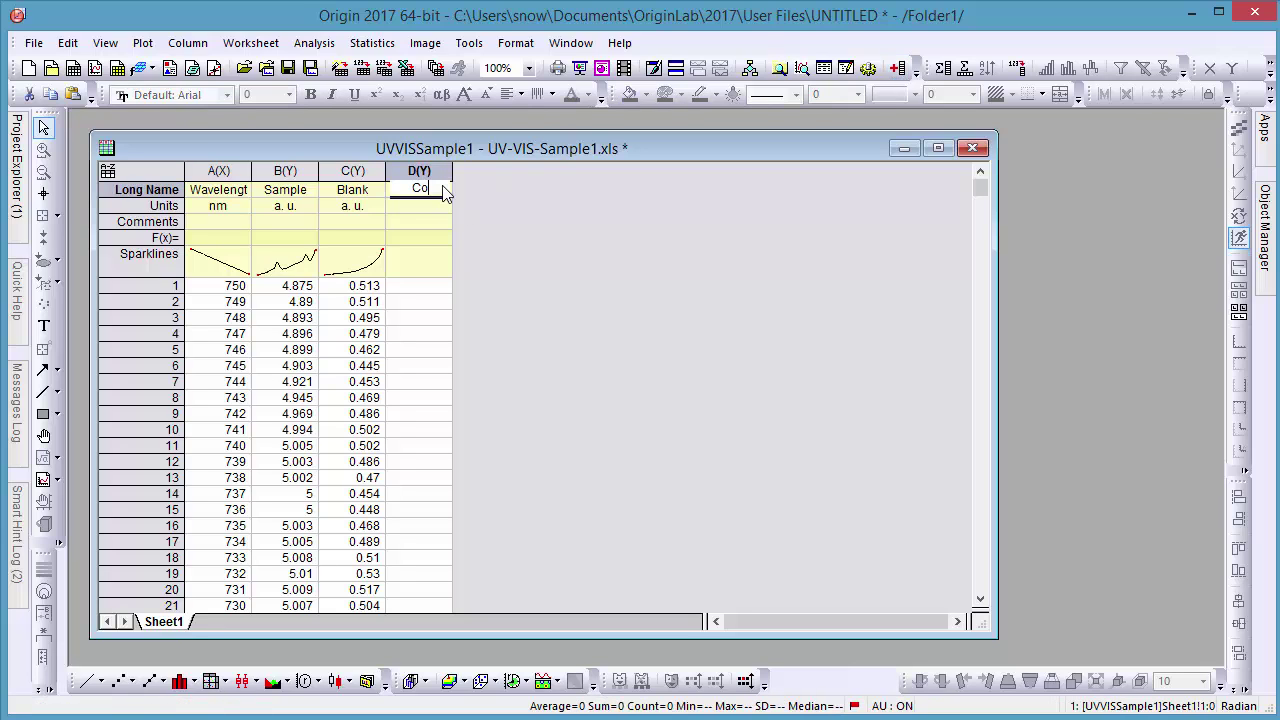
{"action": "type", "text": "rrected"}
{"action": "key", "text": "Return"}
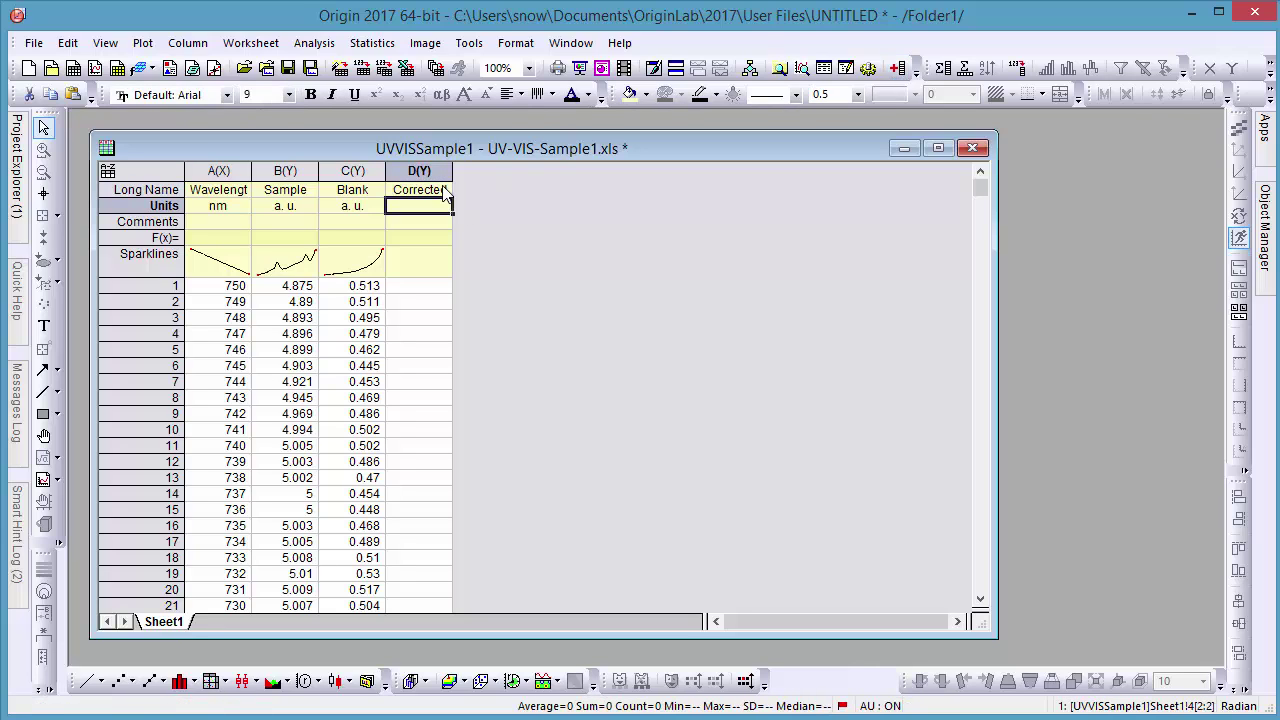
{"action": "type", "text": "a.u."}
{"action": "key", "text": "Return"}
{"action": "key", "text": "Return"}
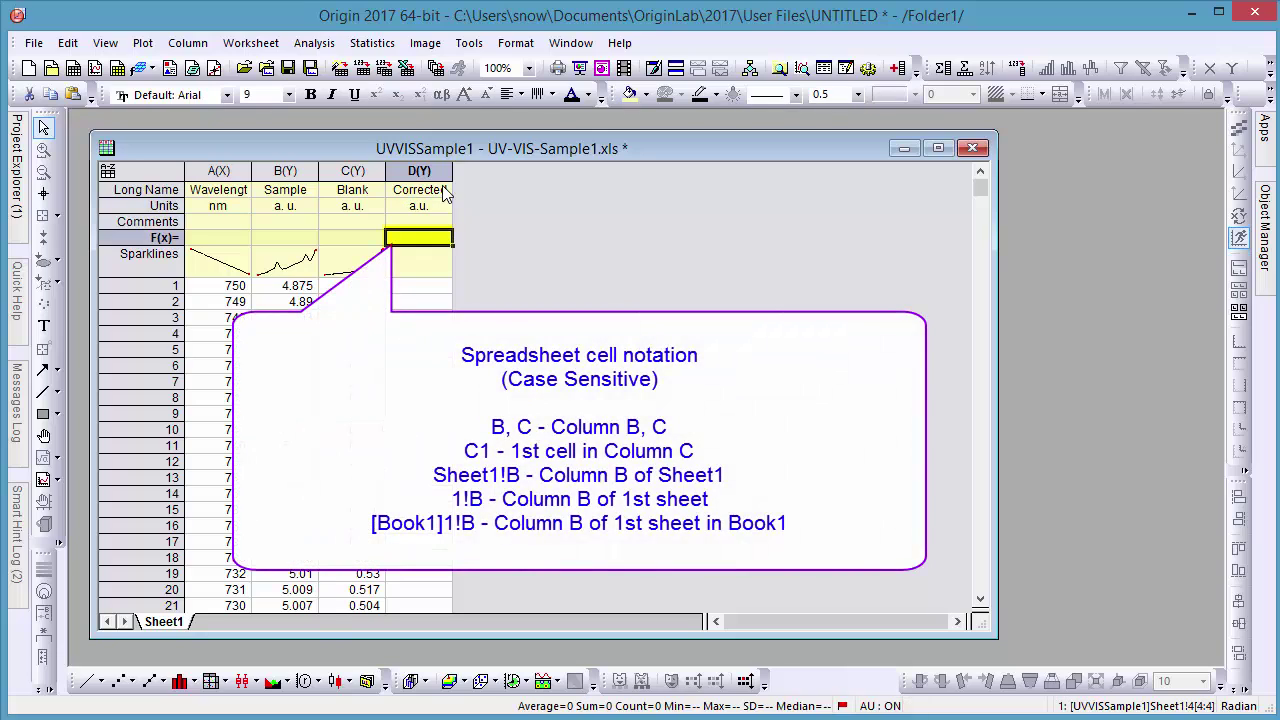
{"action": "type", "text": "B-C"}
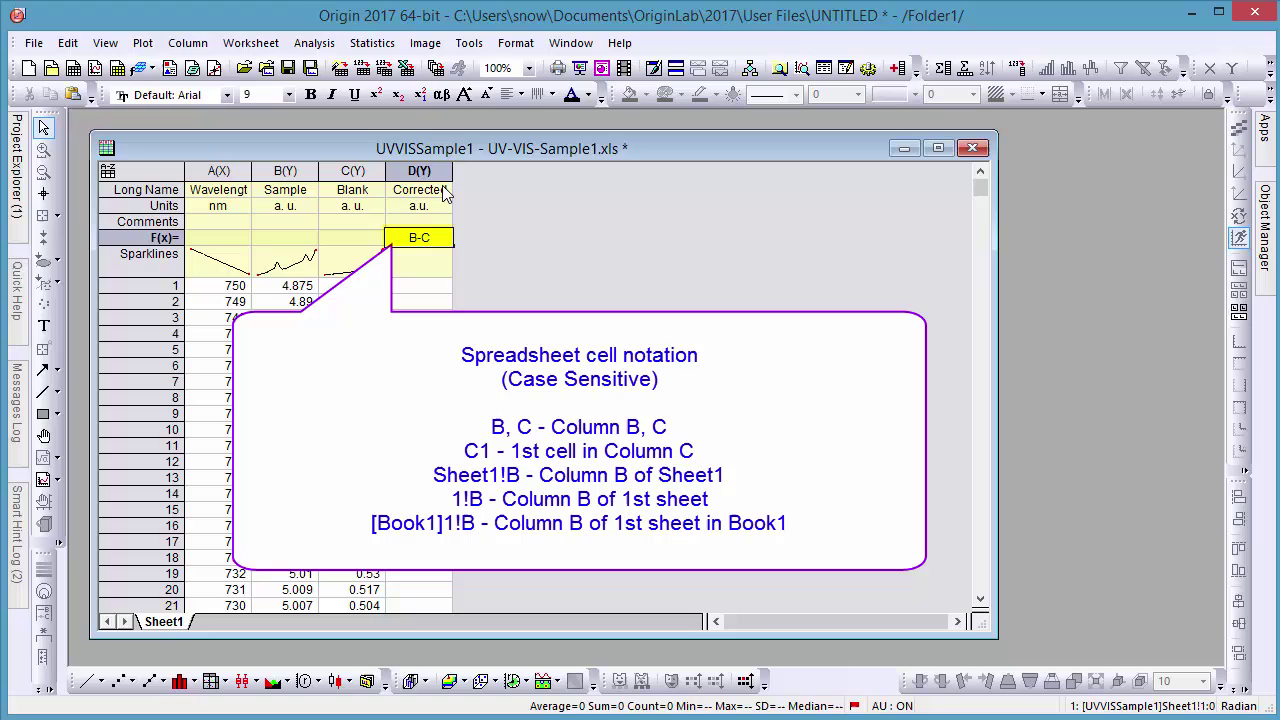
{"action": "key", "text": "Return"}
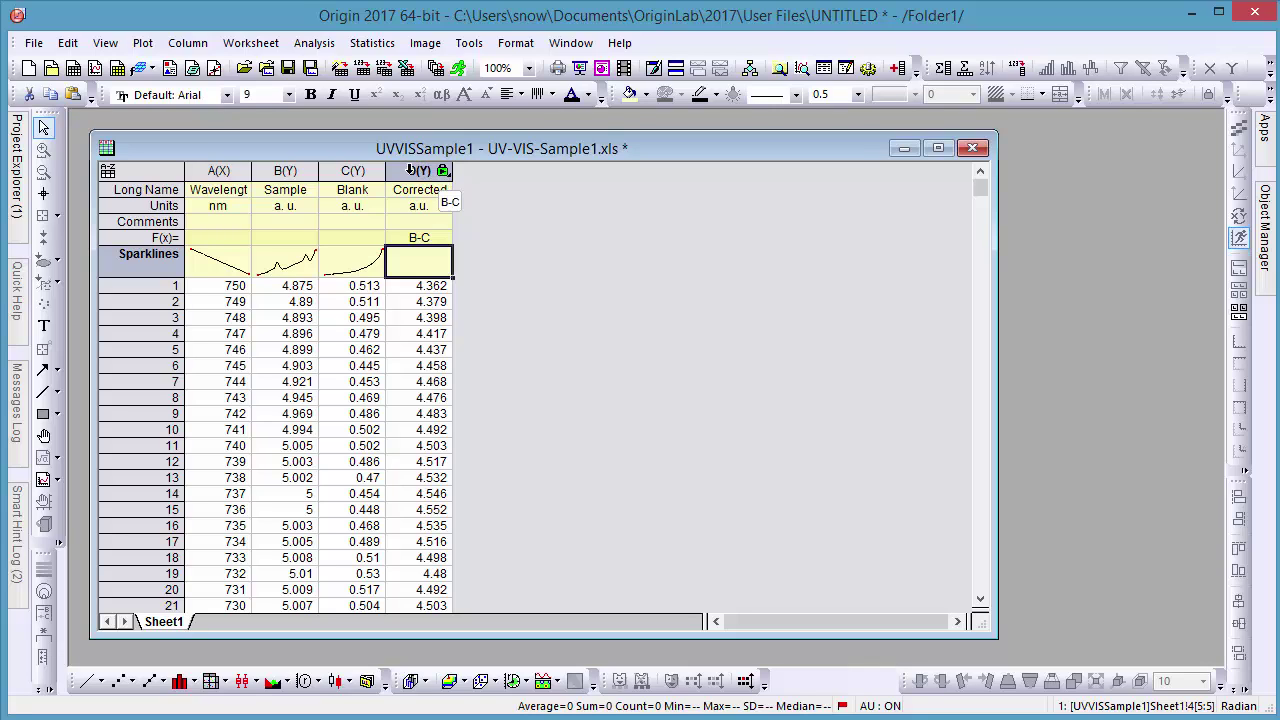
Step: Add a sparkline thumbnail to the Corrected column D
{"action": "right_click", "coordinate": [434, 270]}
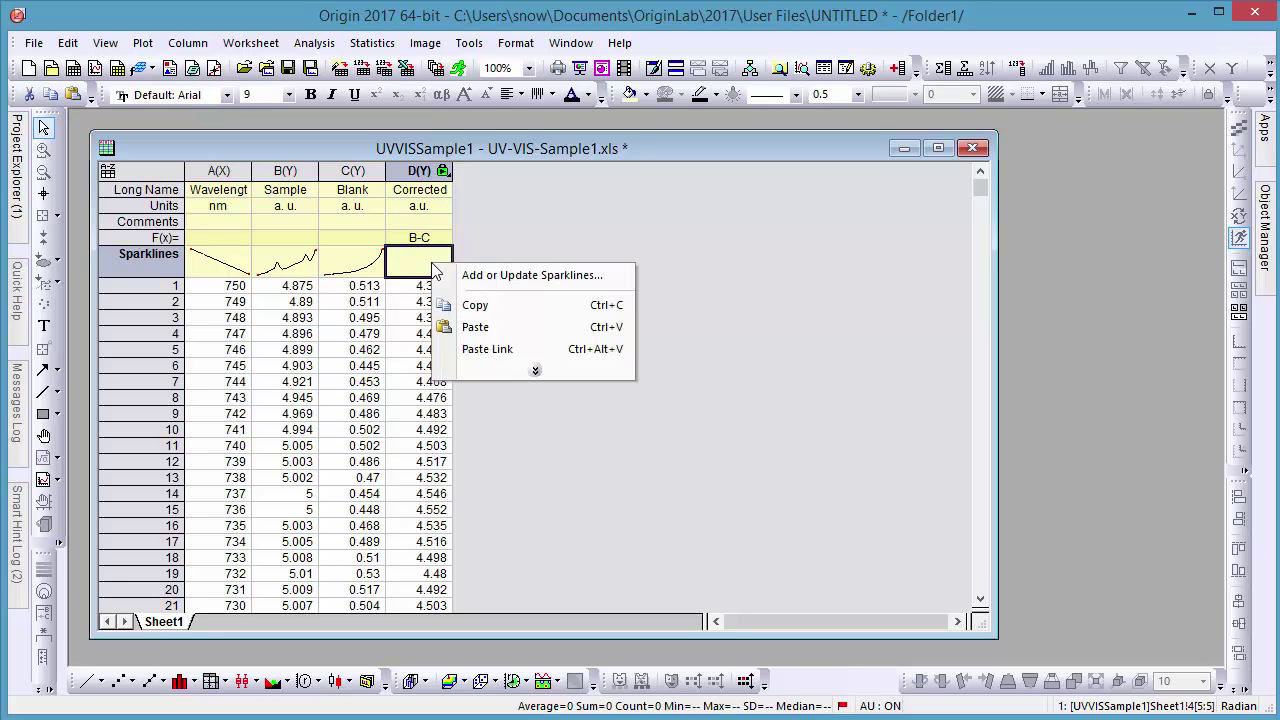
{"action": "left_click", "coordinate": [525, 275]}
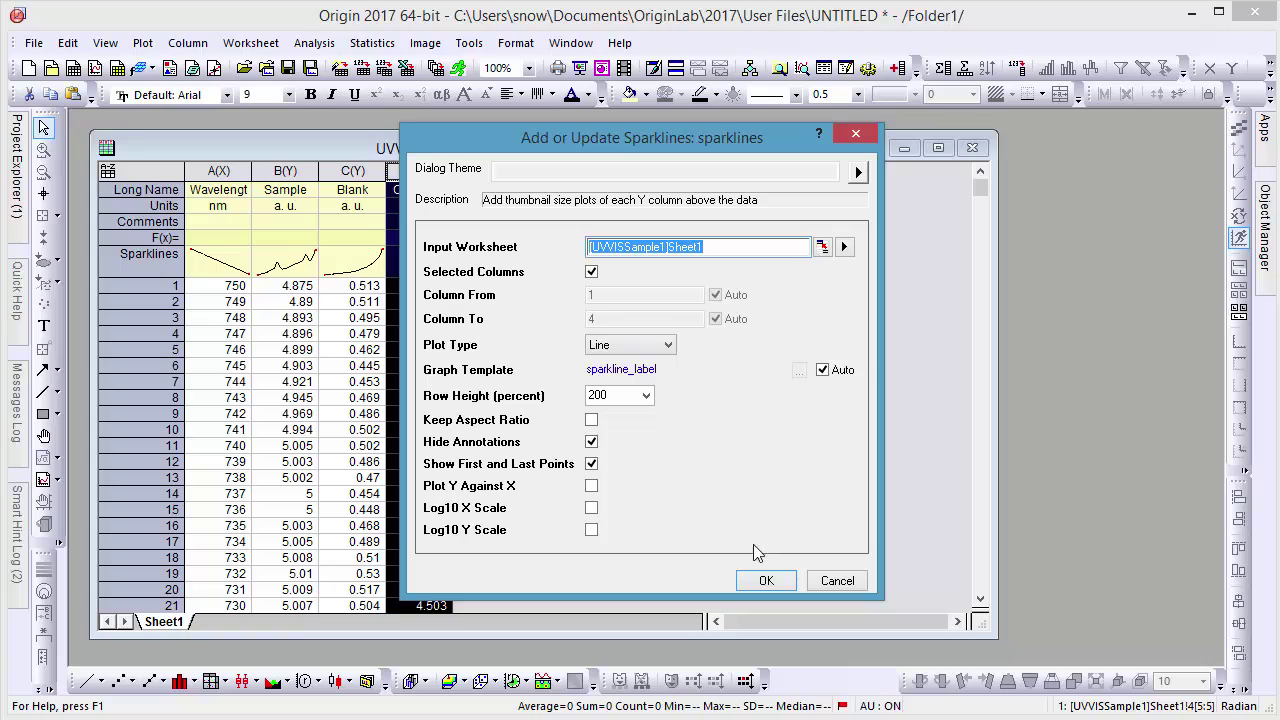
{"action": "left_click", "coordinate": [768, 581]}
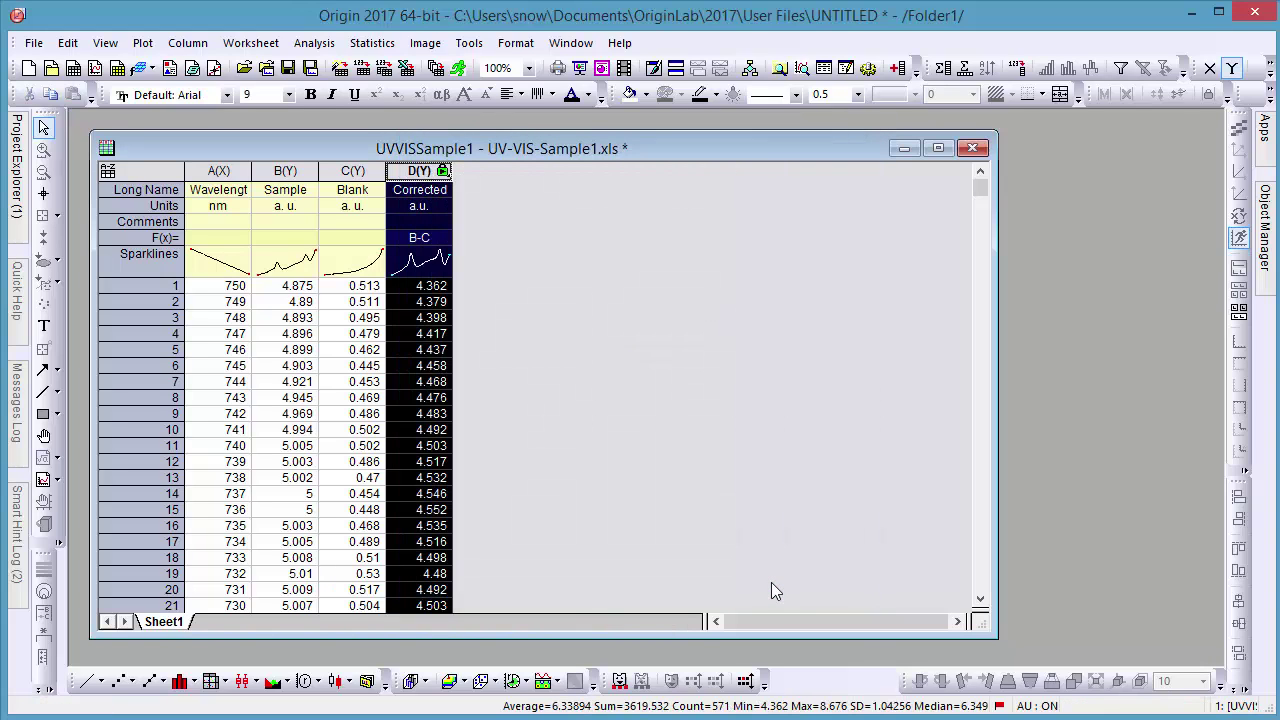
{"action": "left_click", "coordinate": [600, 360]}
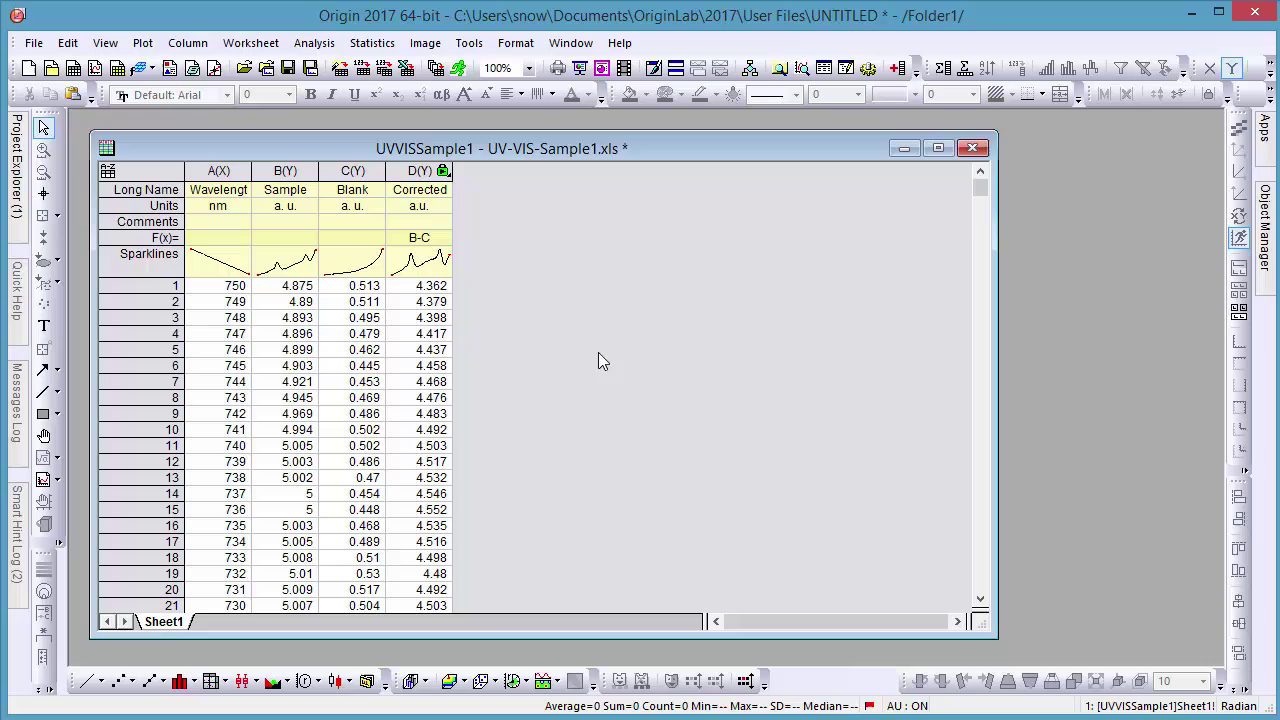
Step: Plot the Sample and Corrected columns as a Multi-Y Double-Y graph
{"action": "left_click", "coordinate": [277, 170]}
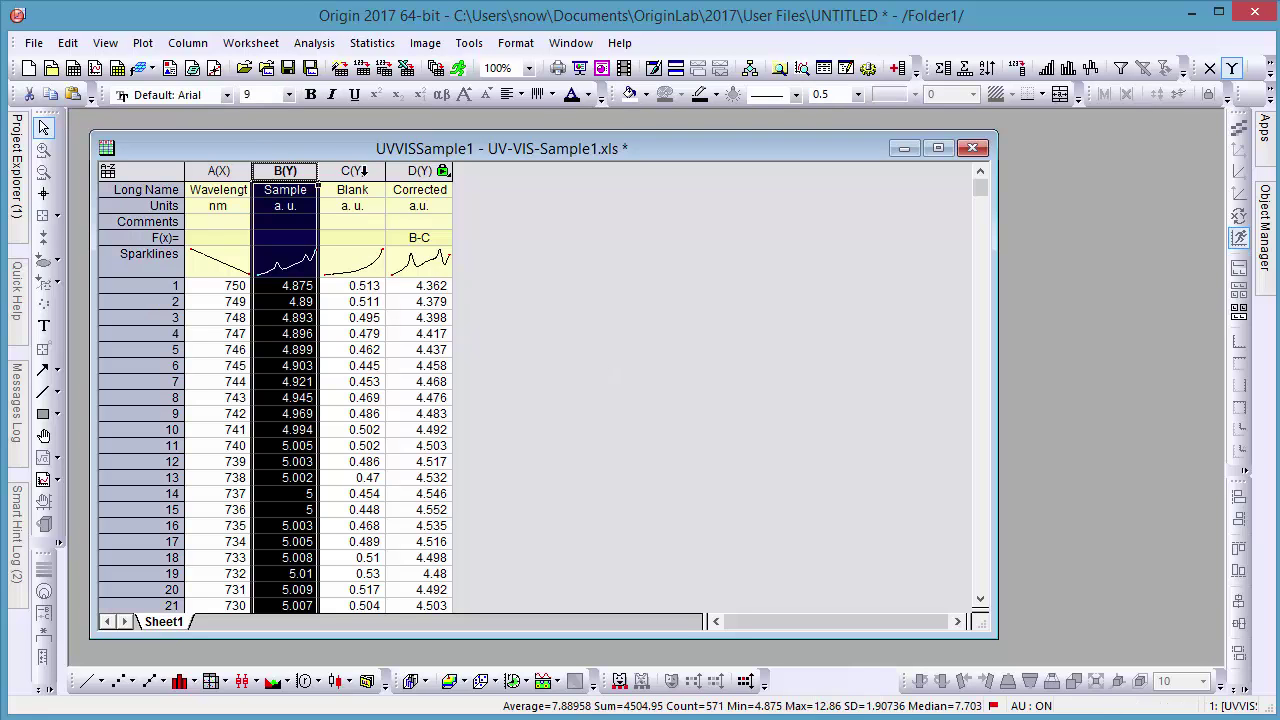
{"action": "left_click", "coordinate": [418, 170], "text": "ctrl"}
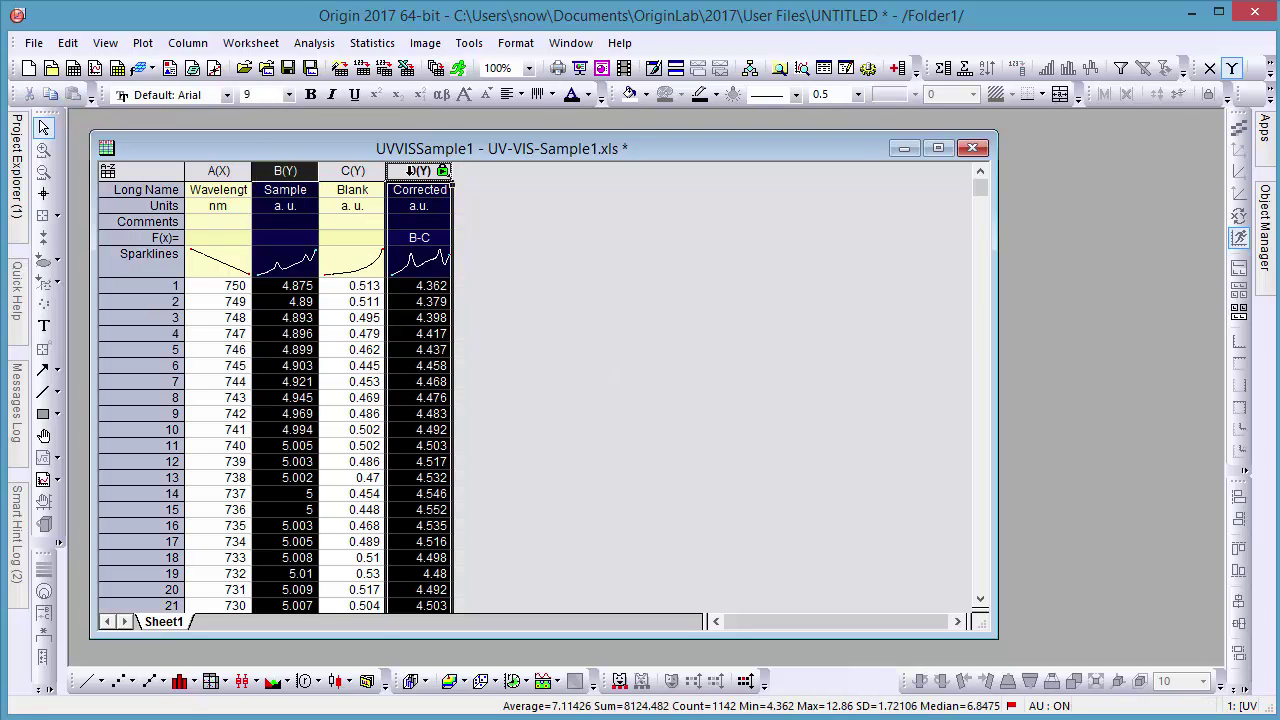
{"action": "left_click", "coordinate": [143, 43]}
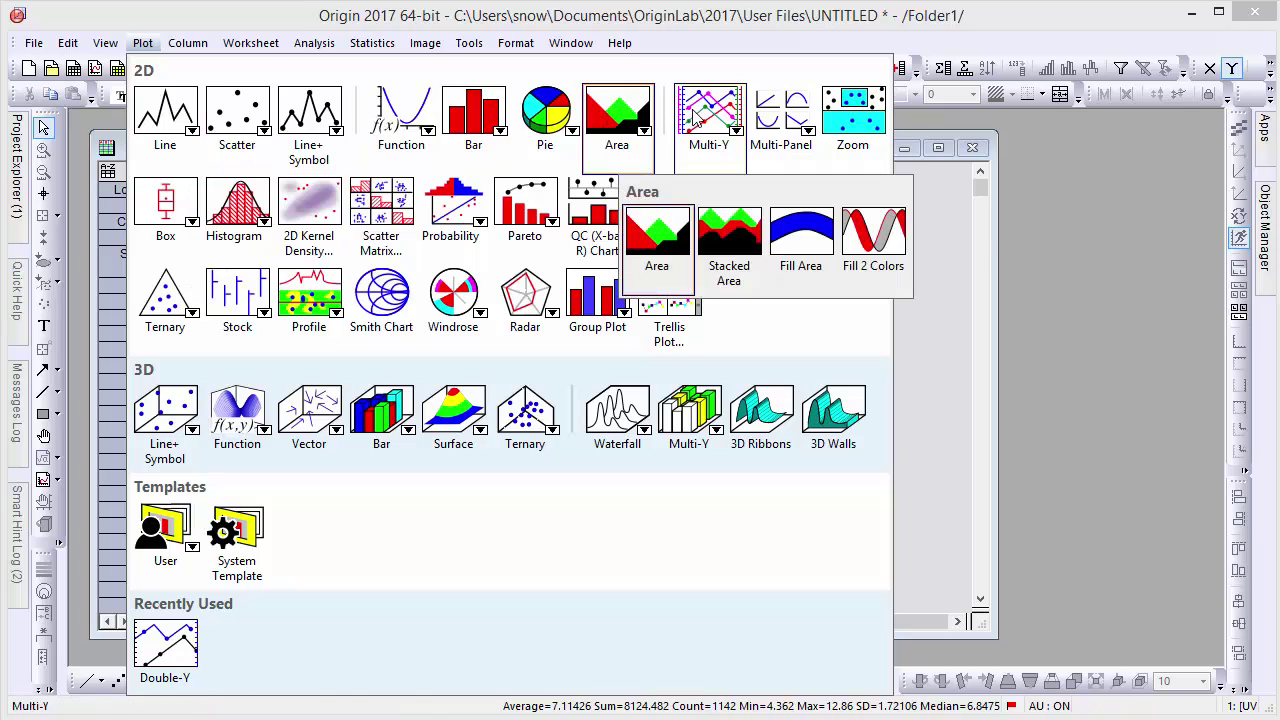
{"action": "mouse_move", "coordinate": [705, 117]}
{"action": "left_click", "coordinate": [745, 236]}
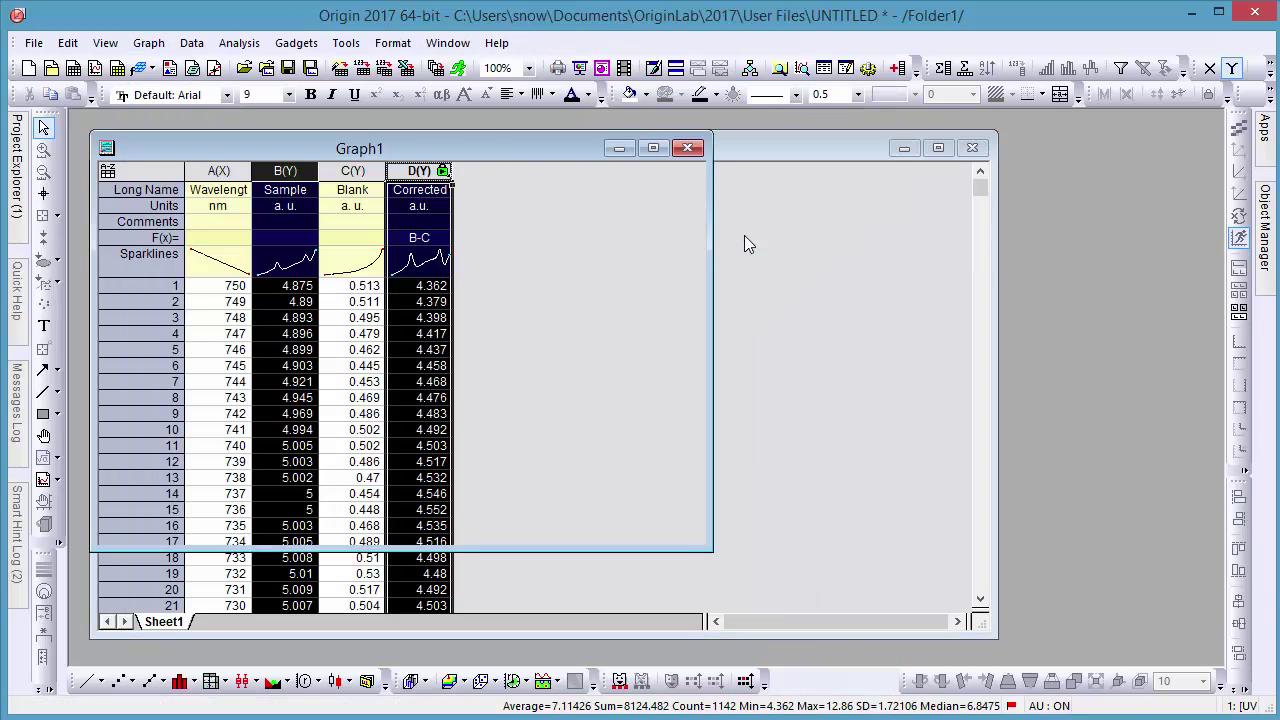
Step: Embed Graph1 in the worksheet and enlarge it beside the data
{"action": "left_click", "coordinate": [743, 240]}
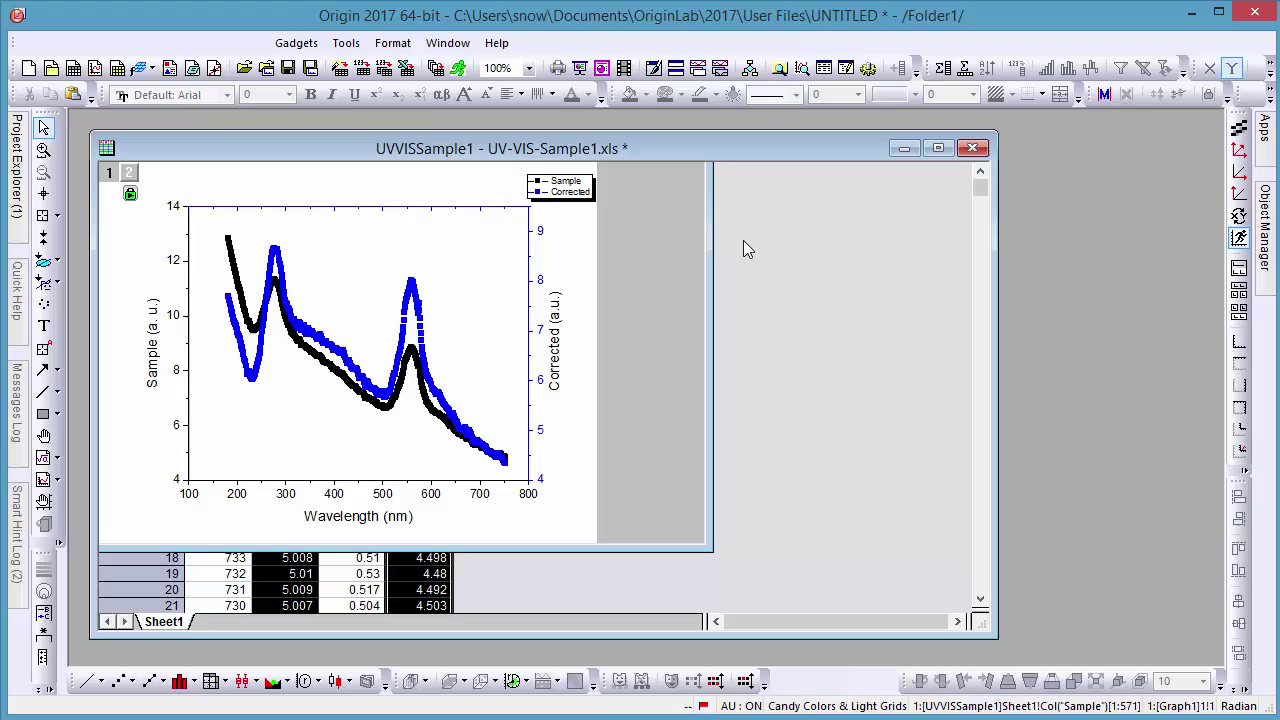
{"action": "right_click", "coordinate": [489, 236]}
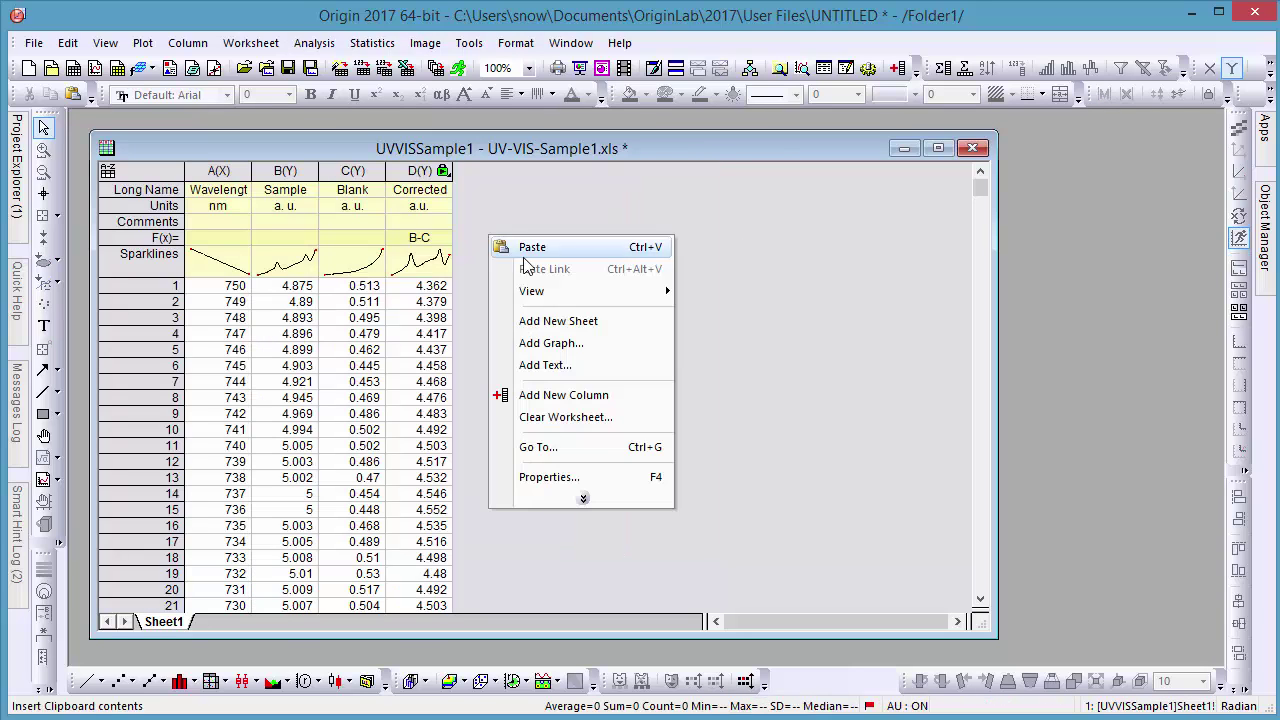
{"action": "left_click", "coordinate": [570, 341]}
{"action": "double_click", "coordinate": [410, 148]}
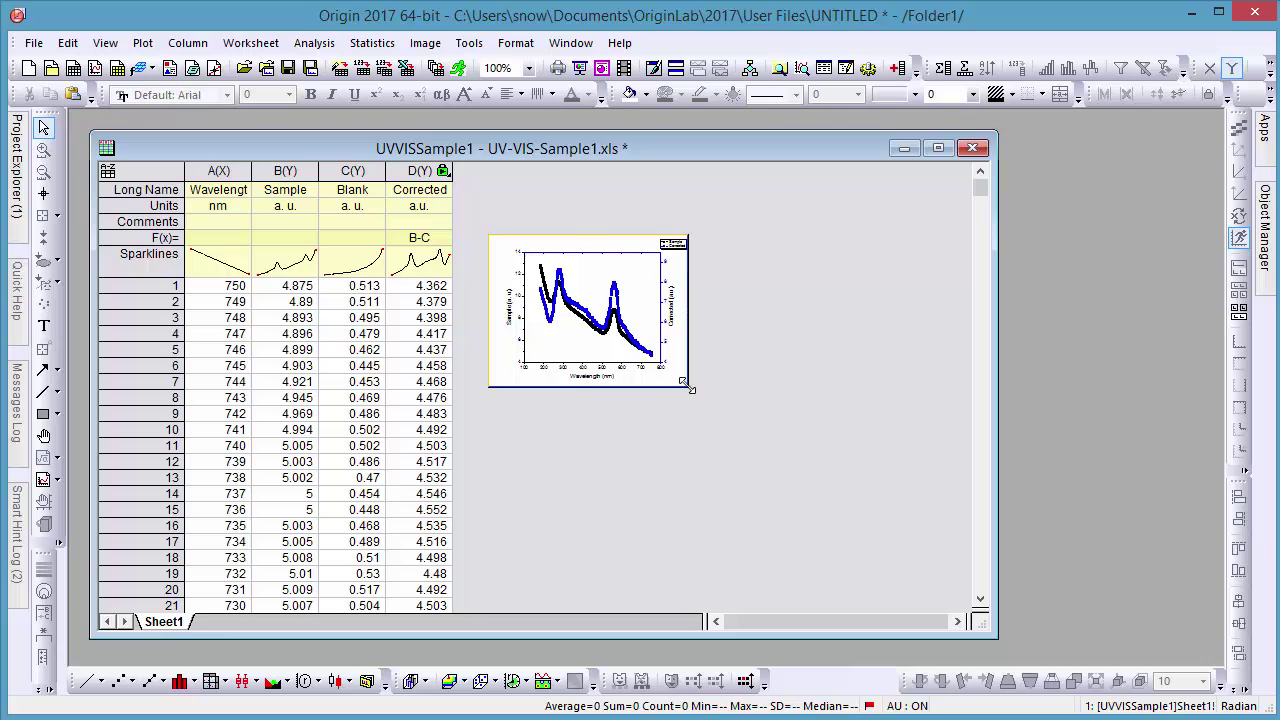
{"action": "left_click_drag", "start_coordinate": [690, 387], "coordinate": [942, 582]}
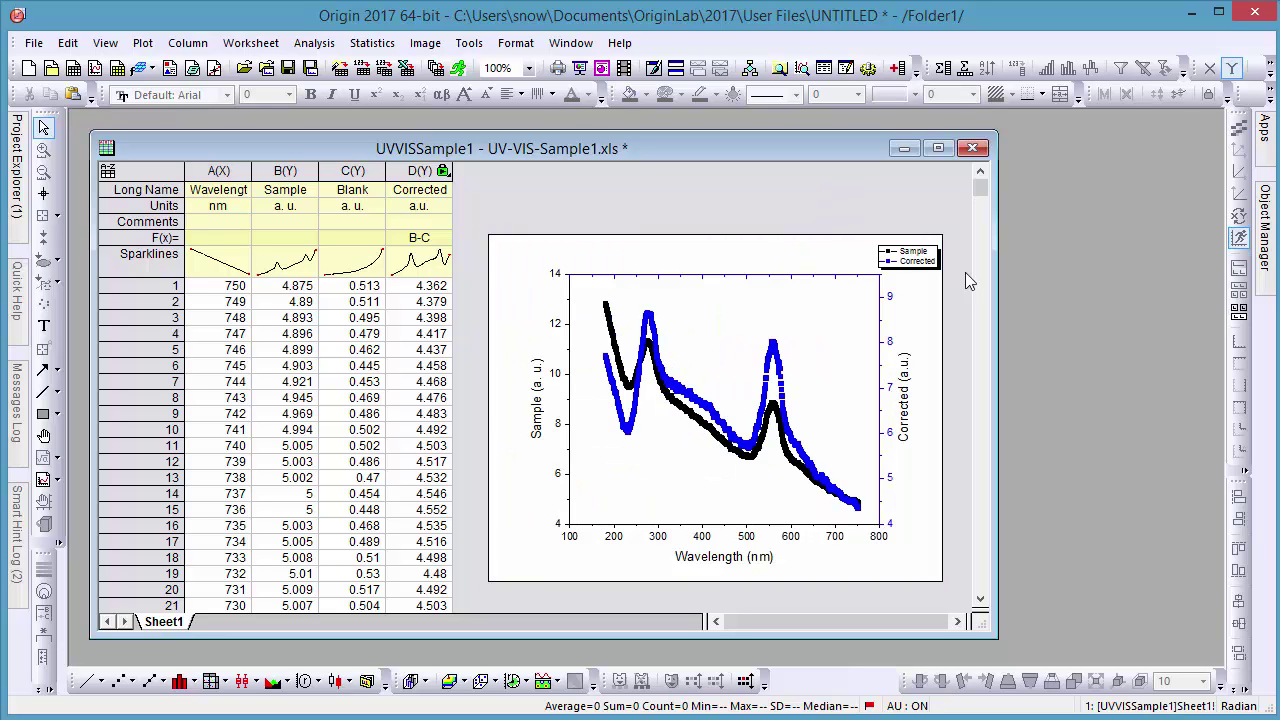
Step: In Excel, paste the new Sample values into B10 downward, then return to Origin
{"action": "key", "text": "alt+Tab"}
{"action": "key", "text": "alt+Tab"}
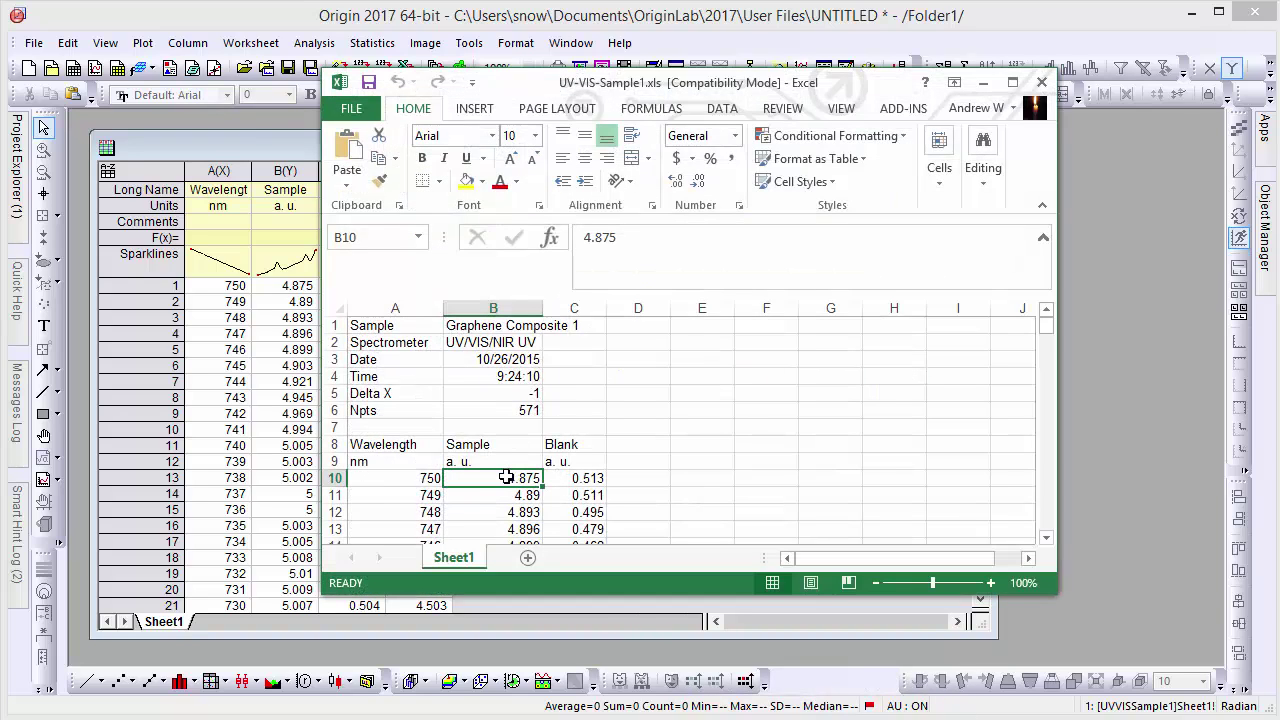
{"action": "key", "text": "ctrl+v"}
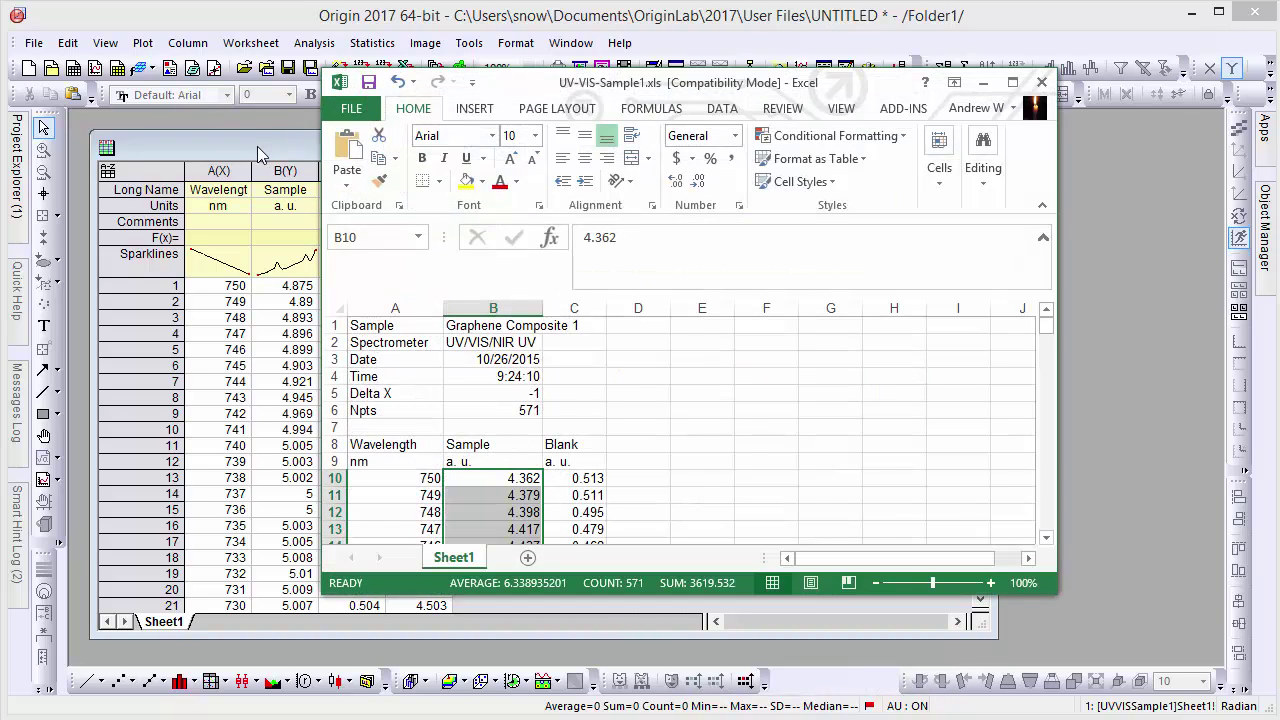
{"action": "left_click", "coordinate": [257, 146]}
{"action": "left_click", "coordinate": [35, 45]}
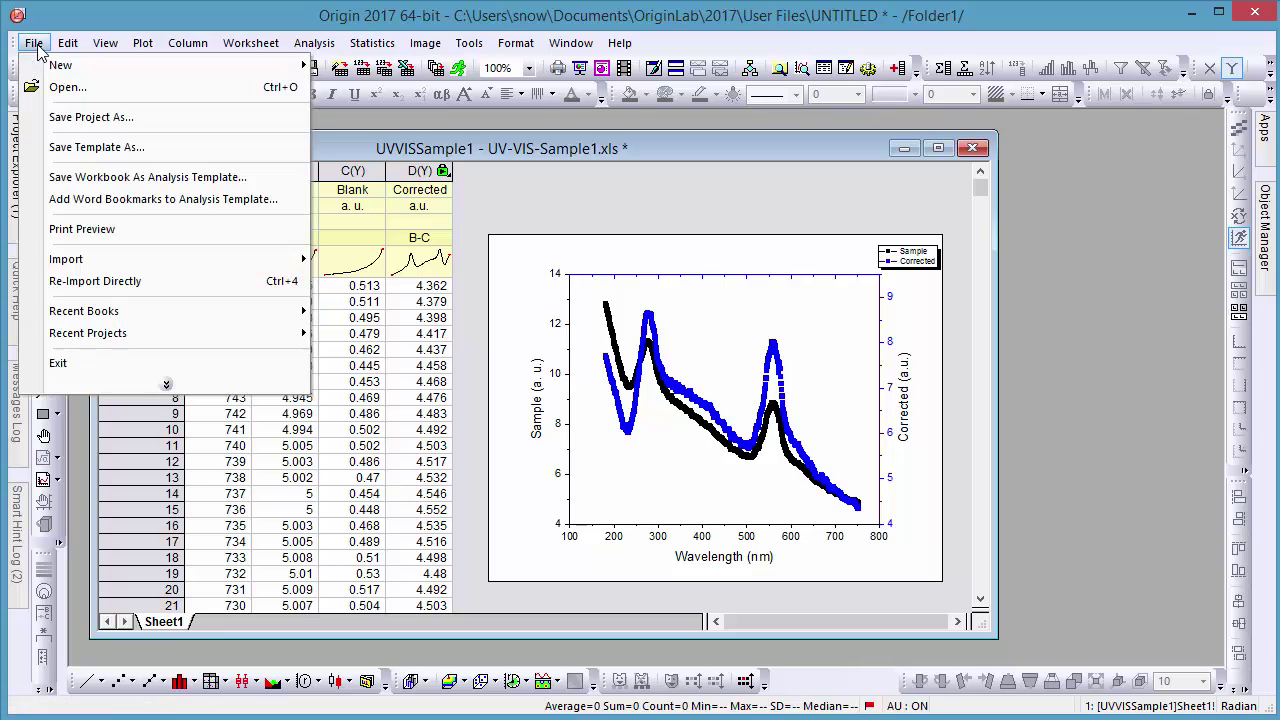
Step: Re-import the edited UV-VIS-Sample1.xls directly via File > Re-Import Directly
{"action": "left_click", "coordinate": [137, 283]}
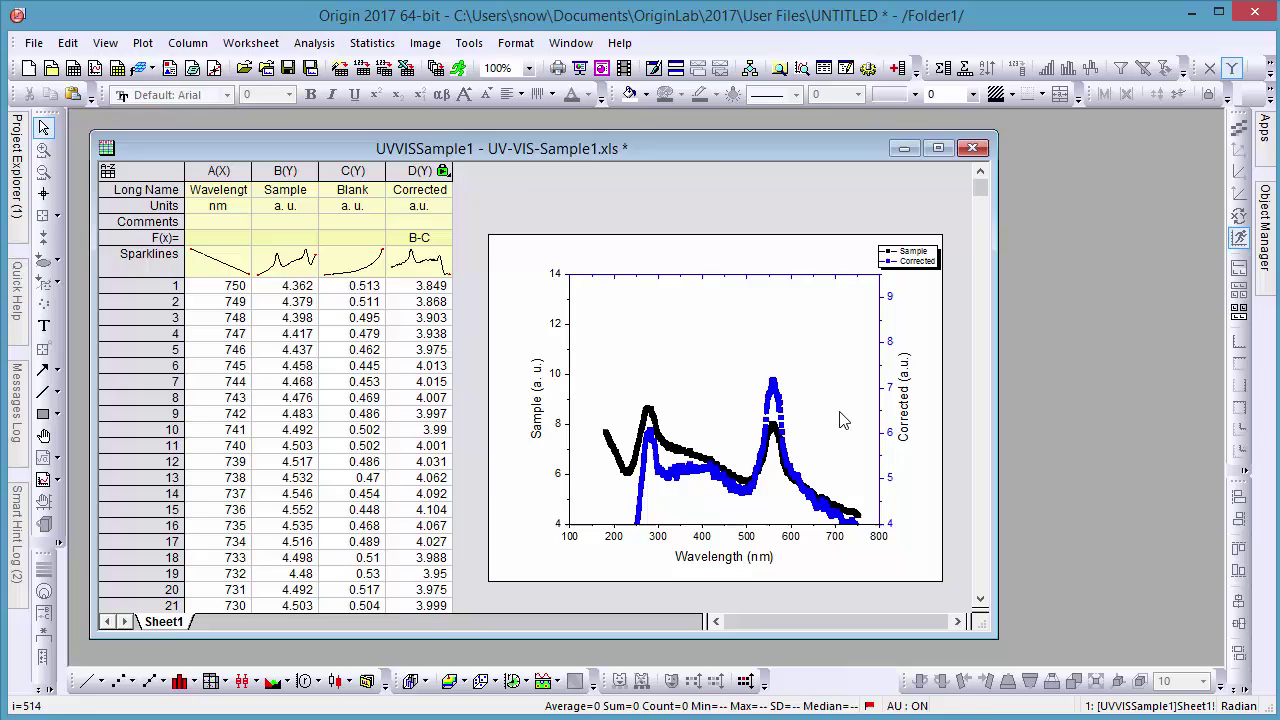
Step: Open Graph1's axis settings and set layer 1's horizontal and vertical axes to Auto rescale
{"action": "double_click", "coordinate": [843, 420]}
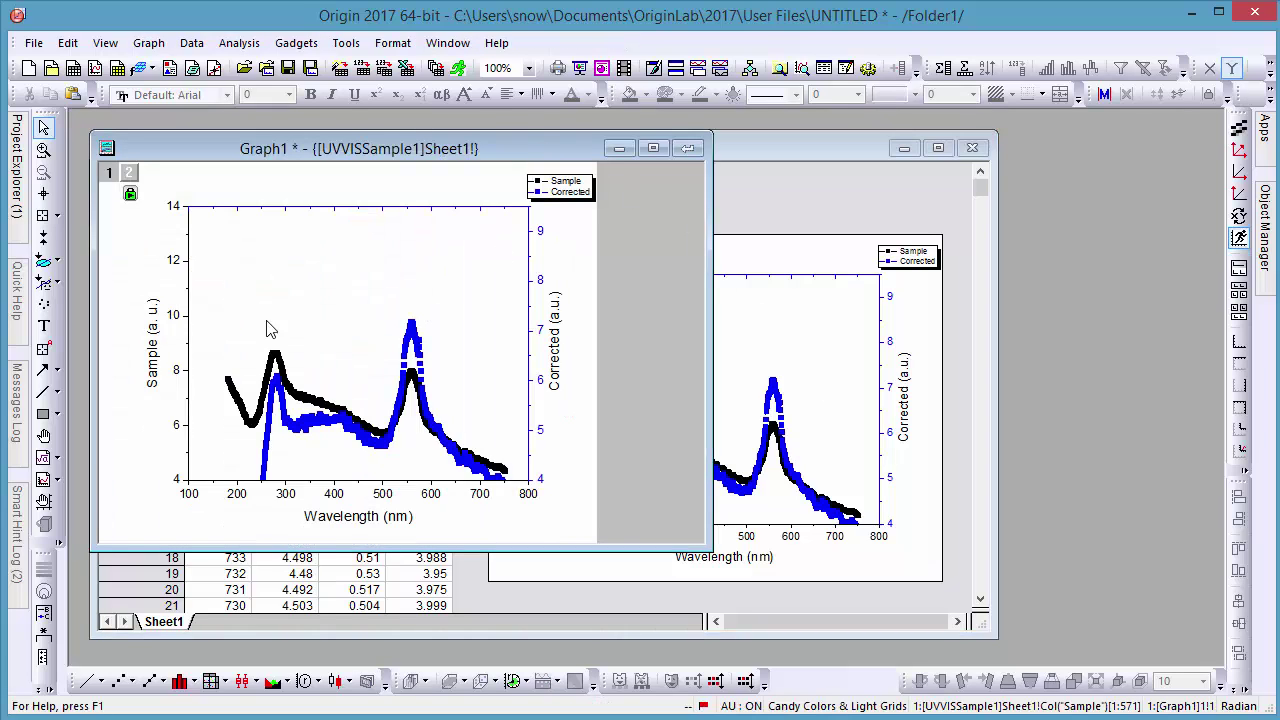
{"action": "left_click", "coordinate": [193, 340]}
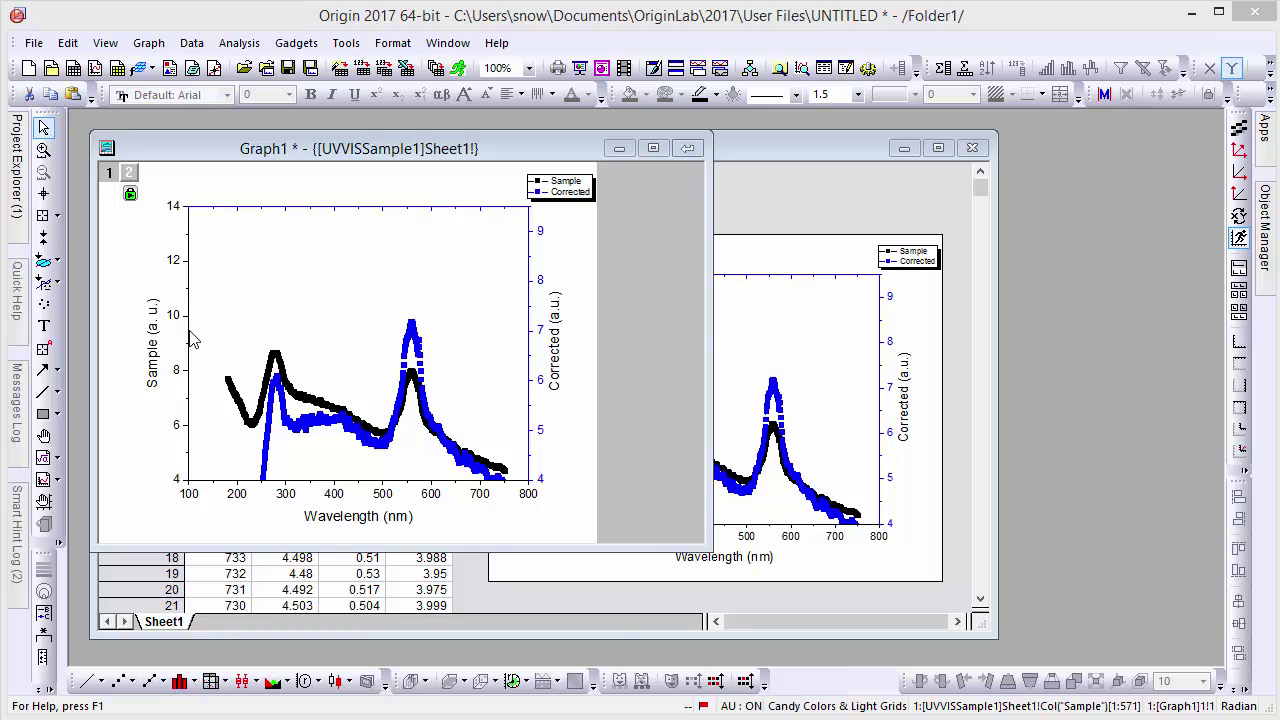
{"action": "double_click", "coordinate": [193, 340]}
{"action": "left_click_drag", "start_coordinate": [725, 140], "coordinate": [745, 45]}
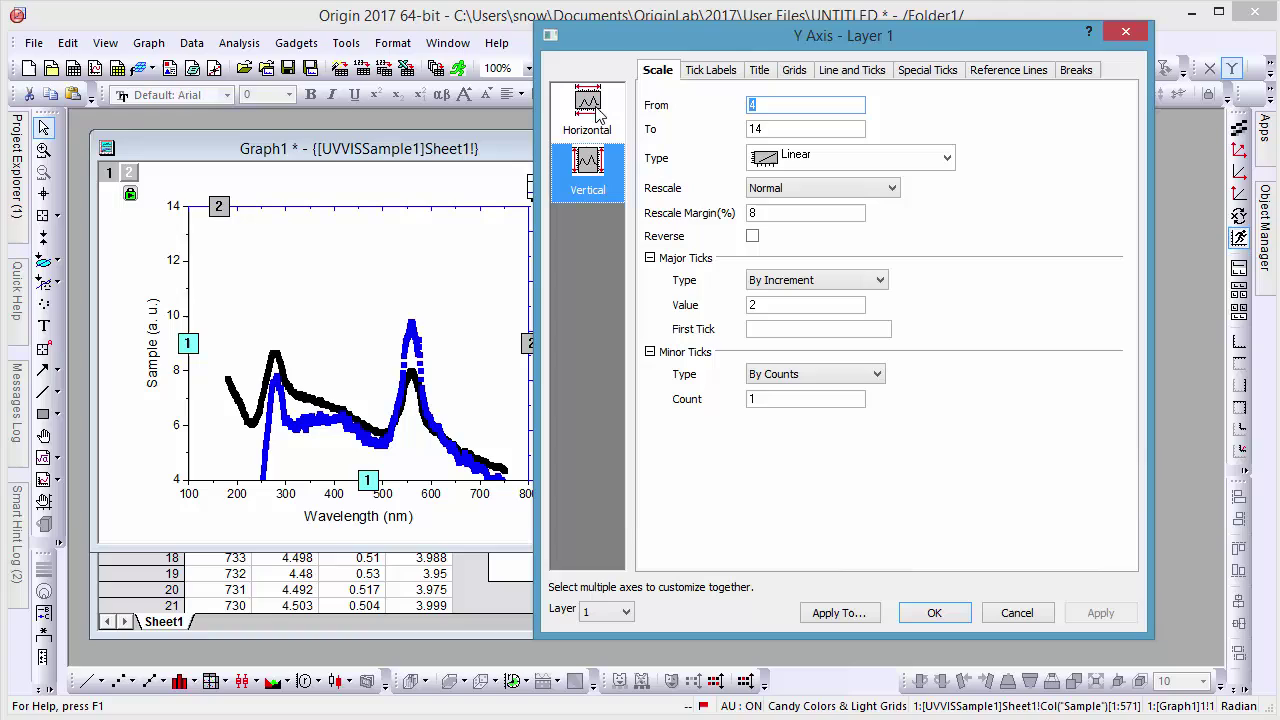
{"action": "left_click", "coordinate": [597, 117], "text": "ctrl"}
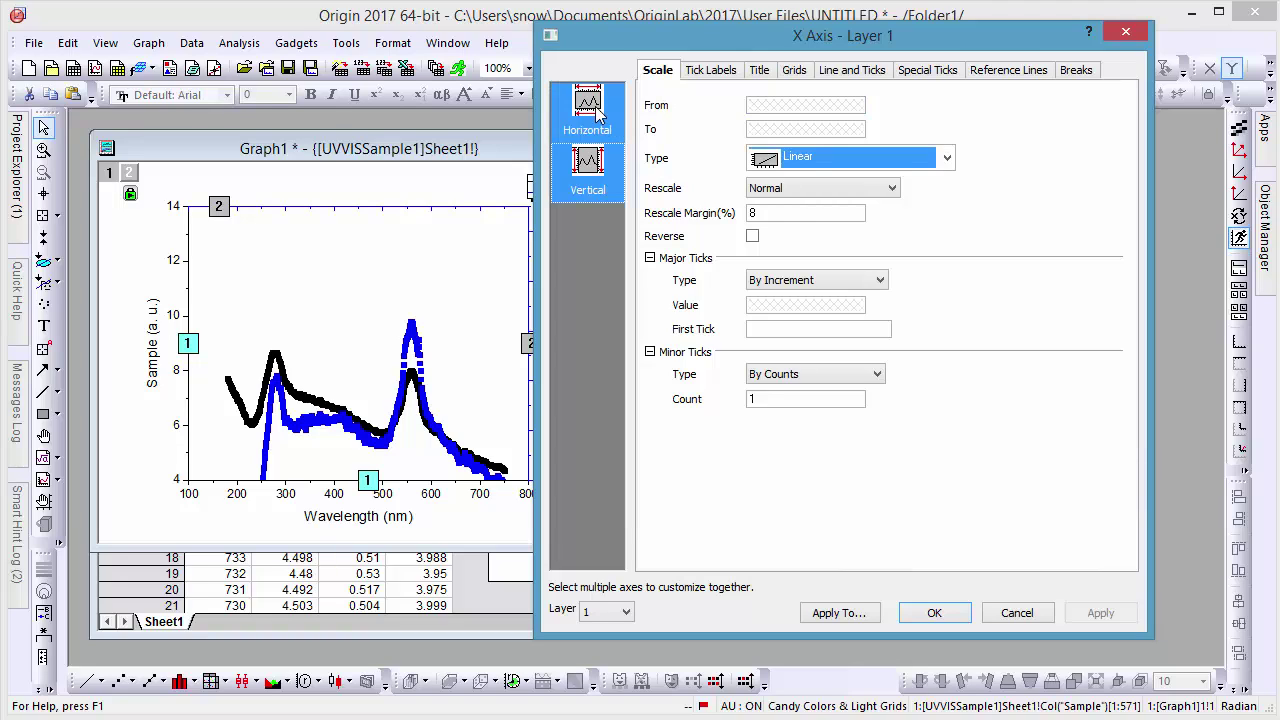
{"action": "left_click", "coordinate": [826, 190]}
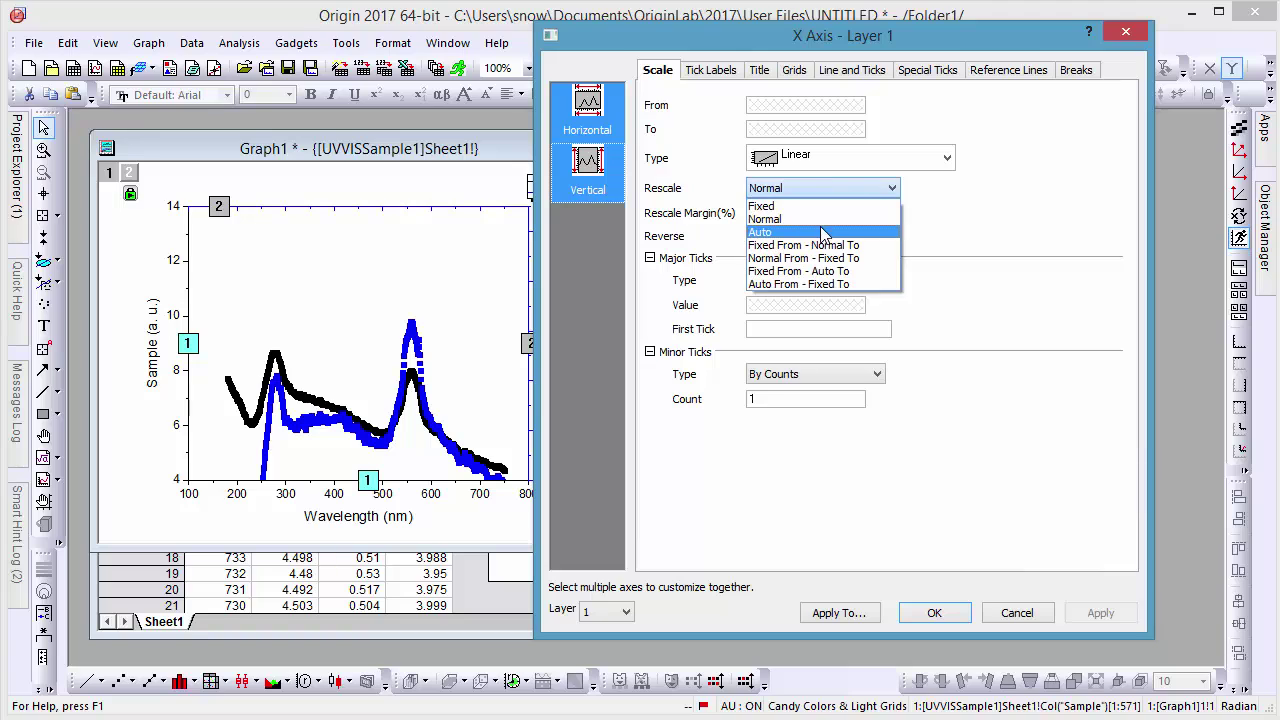
{"action": "left_click", "coordinate": [822, 233]}
Step: Set layer 2's horizontal and vertical axes to Auto rescale and apply
{"action": "left_click", "coordinate": [610, 612]}
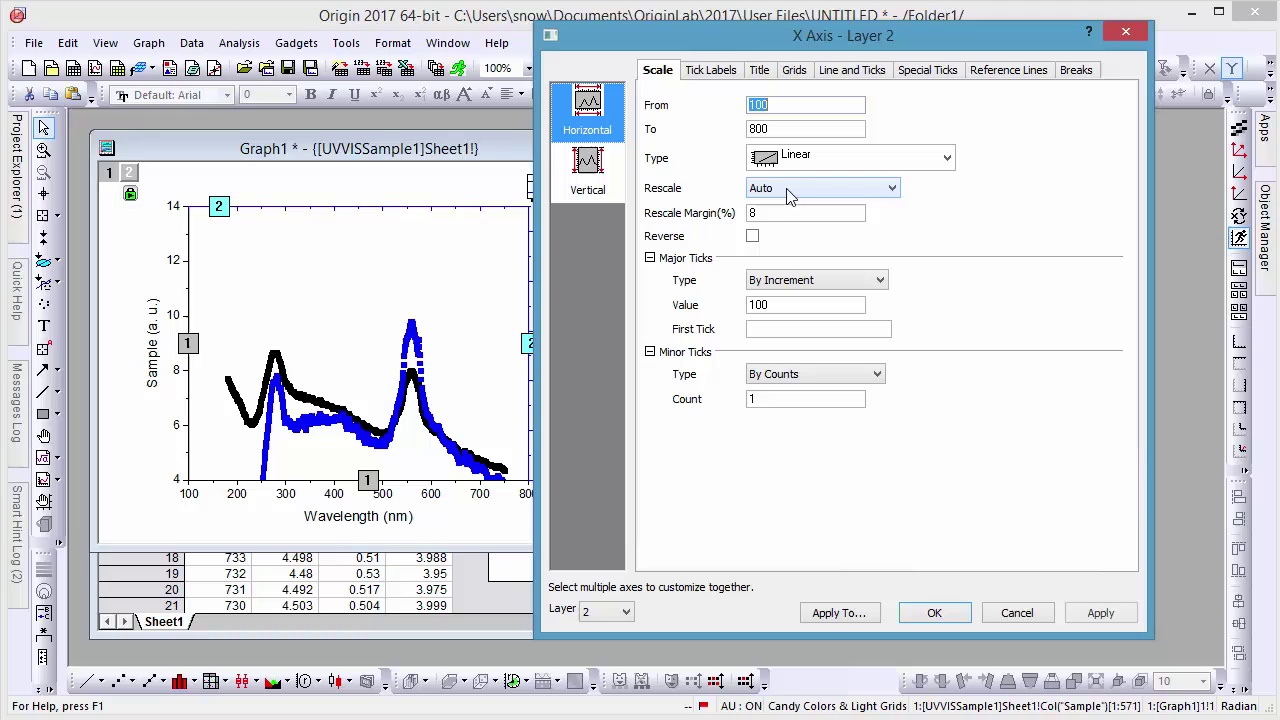
{"action": "left_click", "coordinate": [588, 165], "text": "ctrl"}
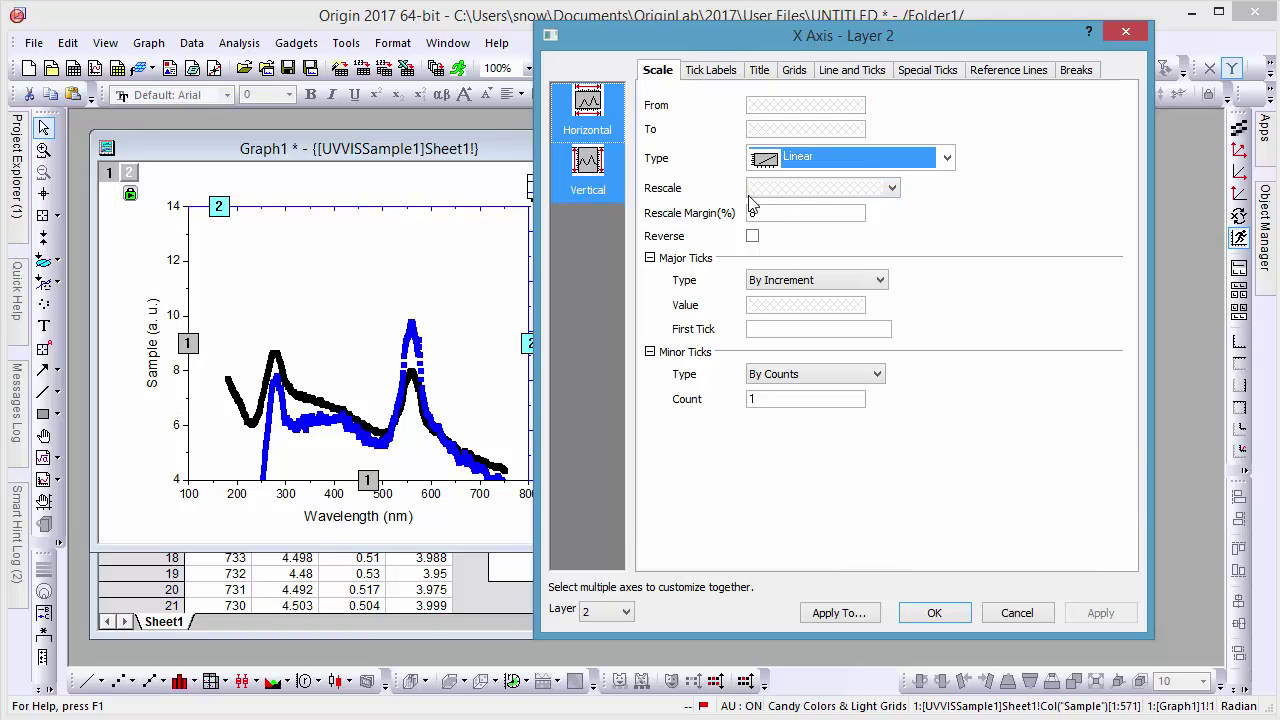
{"action": "left_click", "coordinate": [786, 189]}
{"action": "left_click", "coordinate": [785, 231]}
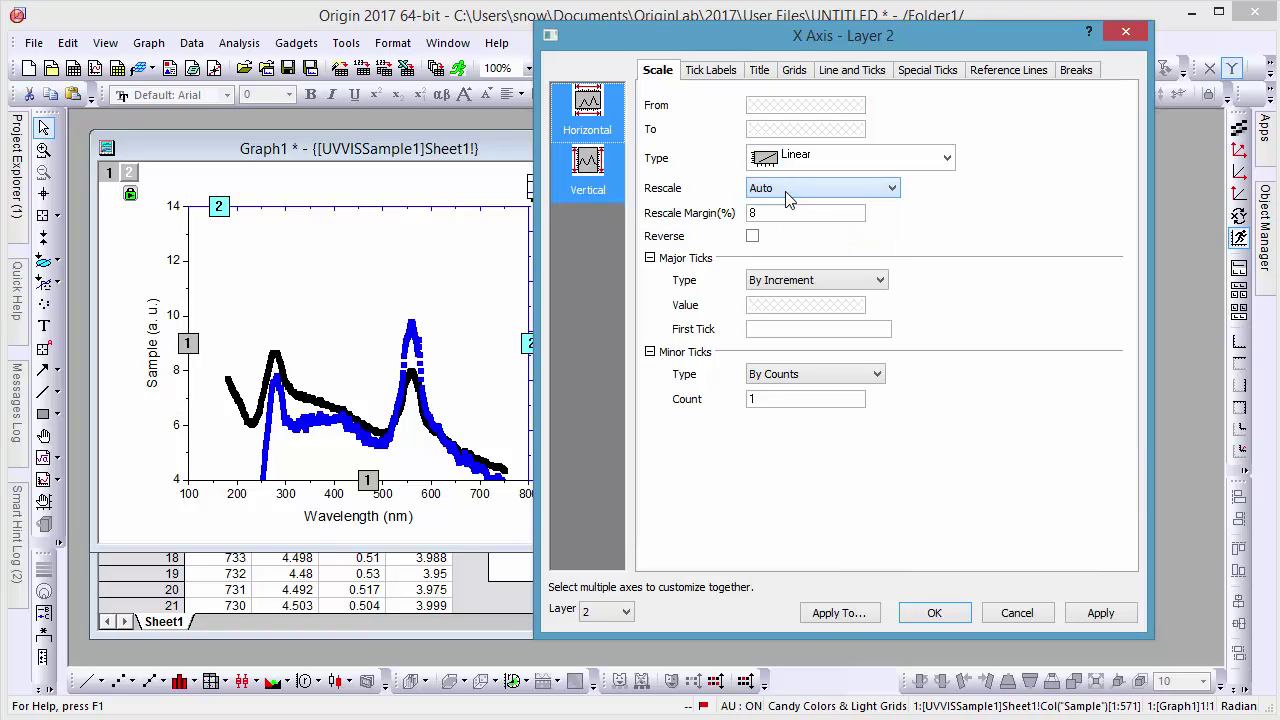
{"action": "left_click", "coordinate": [933, 615]}
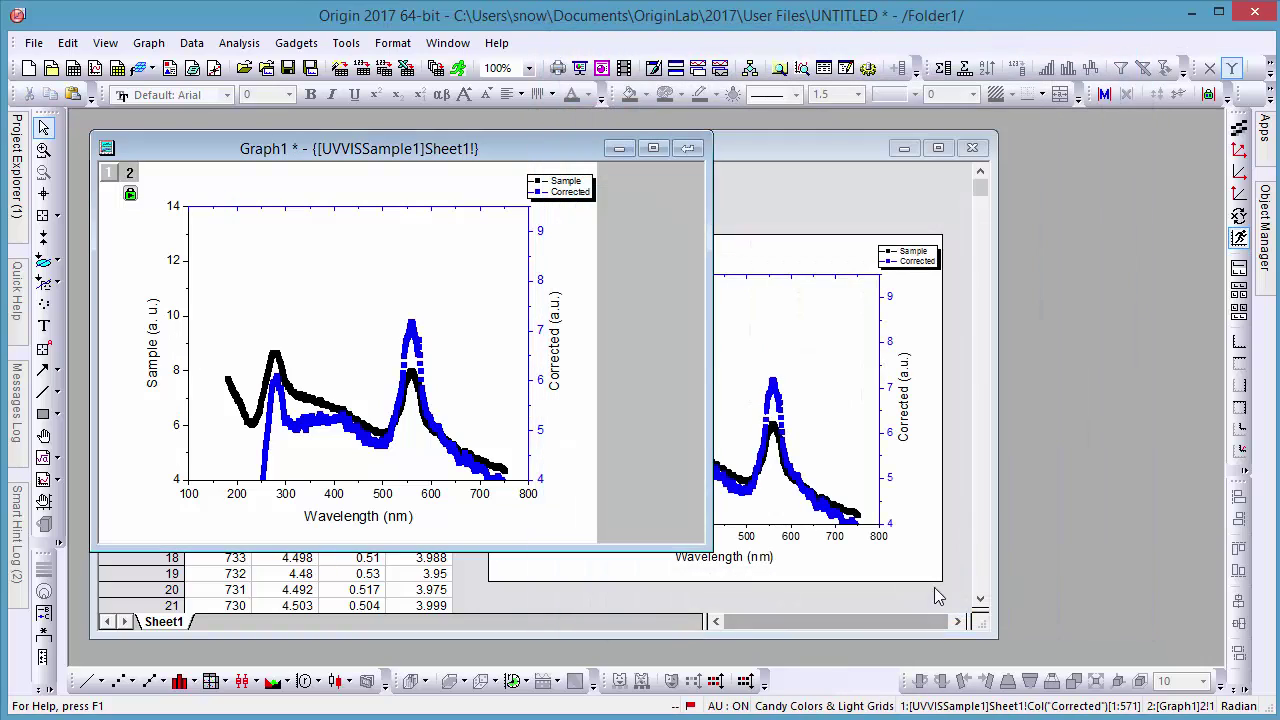
Step: Rescale the Corrected and Sample Y axes to fit their data, then close the Graph1 window
{"action": "left_click", "coordinate": [1241, 152]}
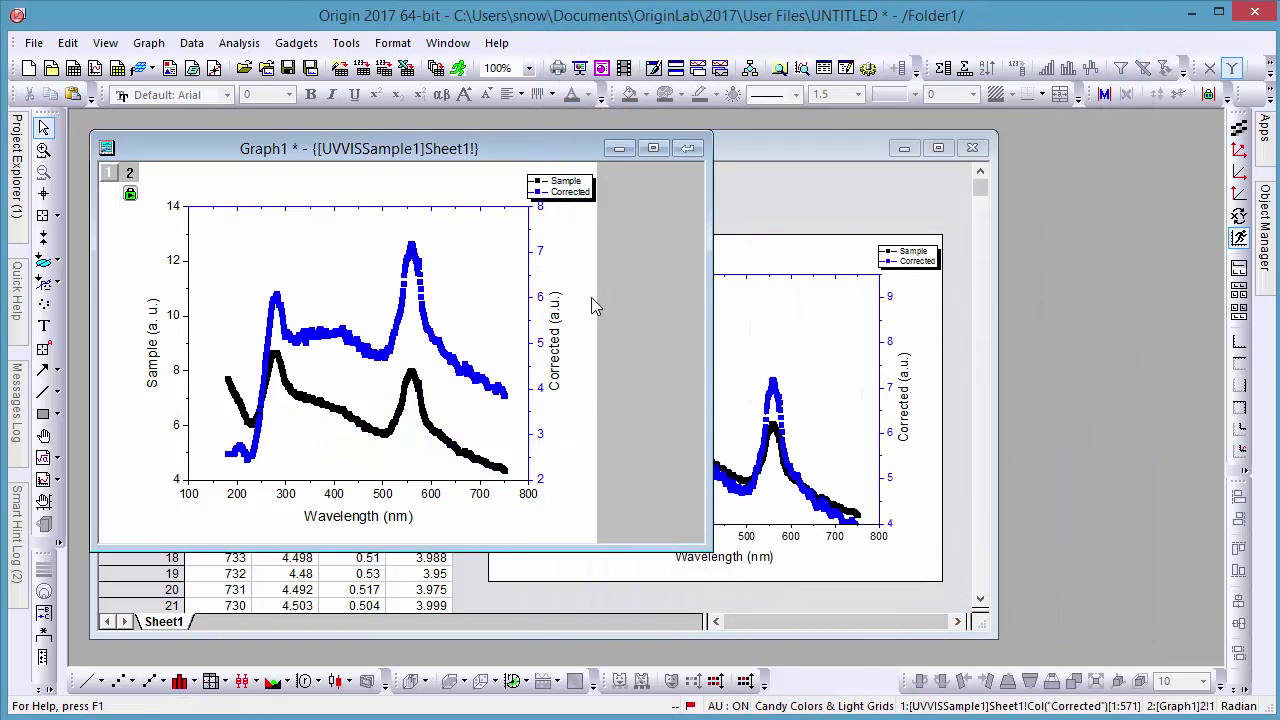
{"action": "left_click", "coordinate": [110, 174]}
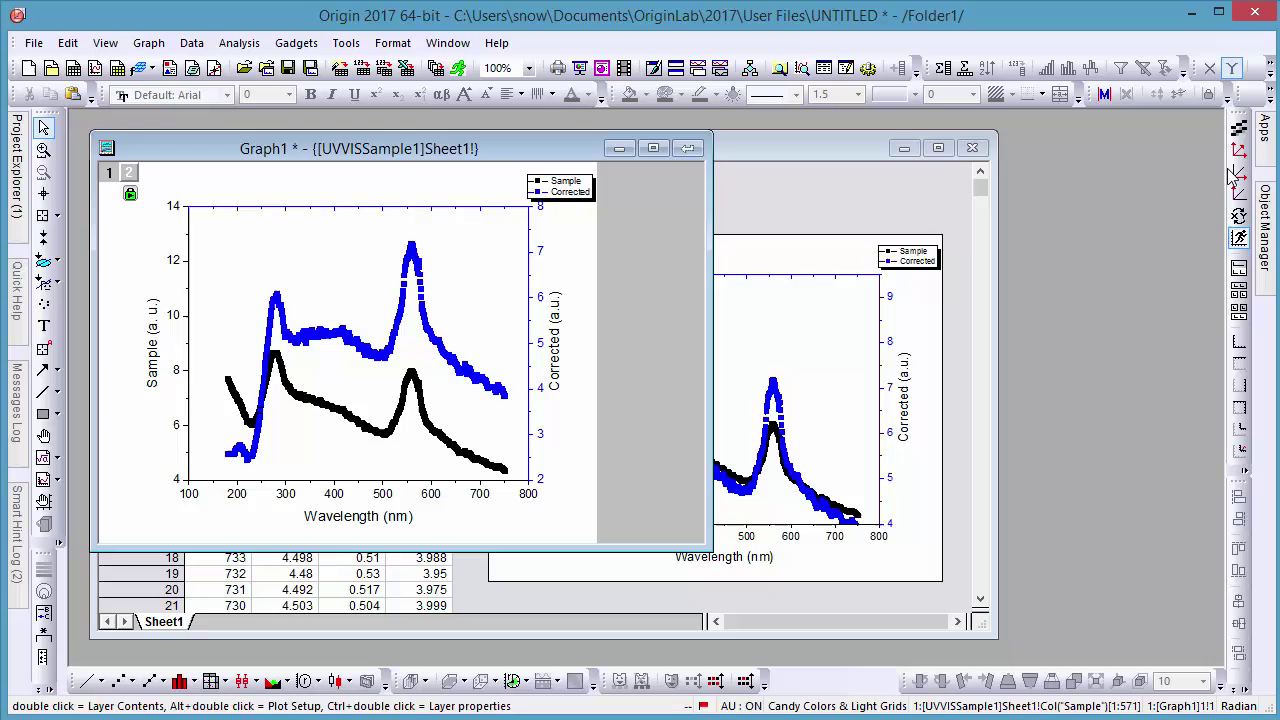
{"action": "left_click", "coordinate": [1238, 150]}
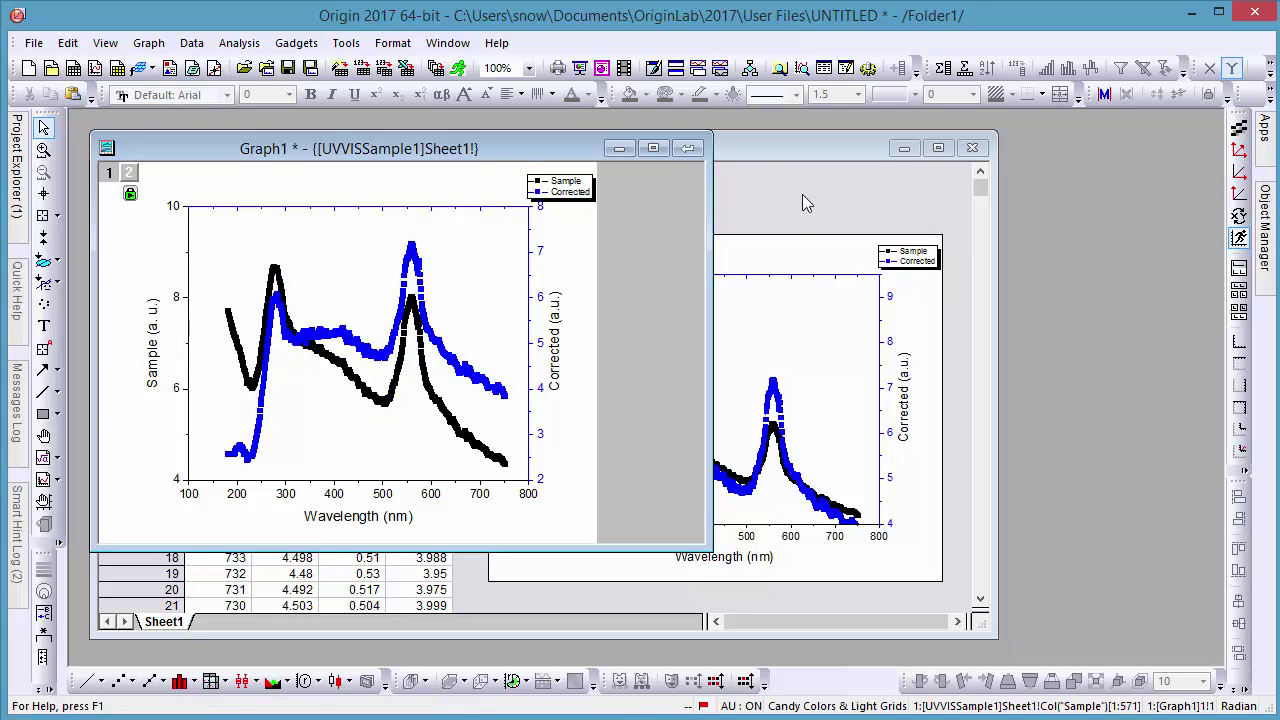
{"action": "left_click", "coordinate": [688, 149]}
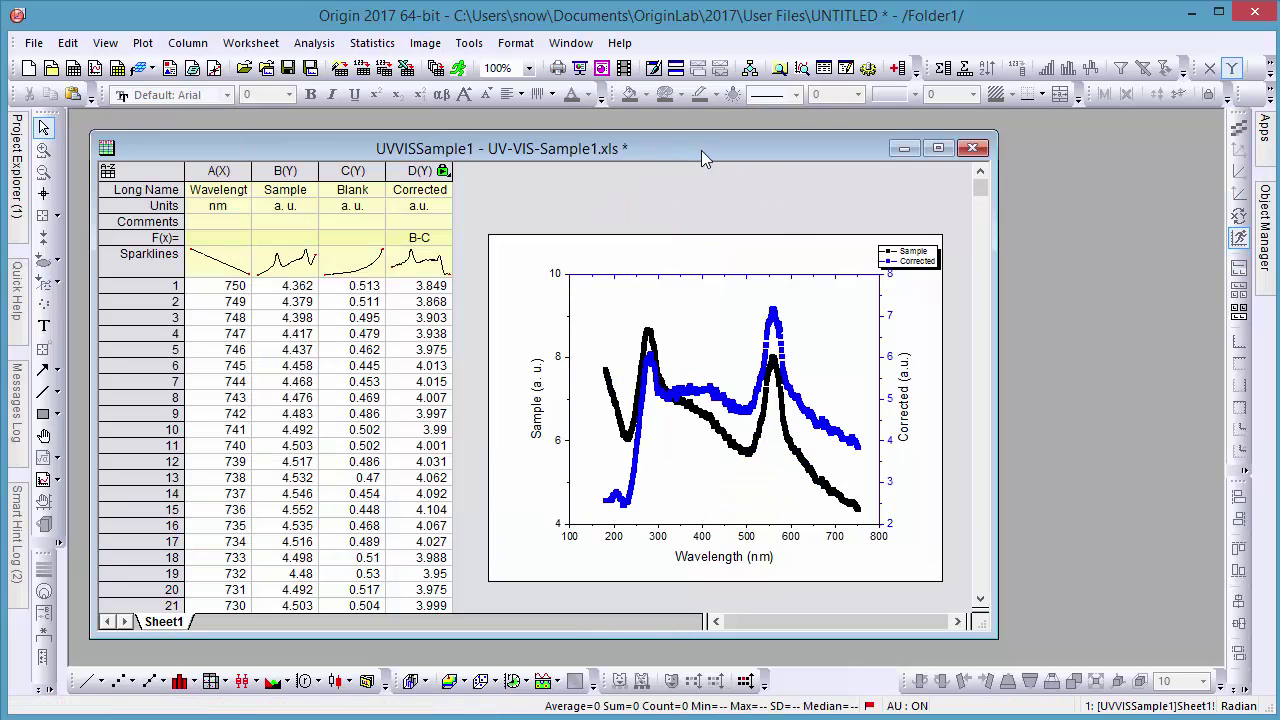
Step: Choose UV-VIS-Sample2.xls and UV-VIS-Sample3.xls for Excel import
{"action": "left_click", "coordinate": [405, 68]}
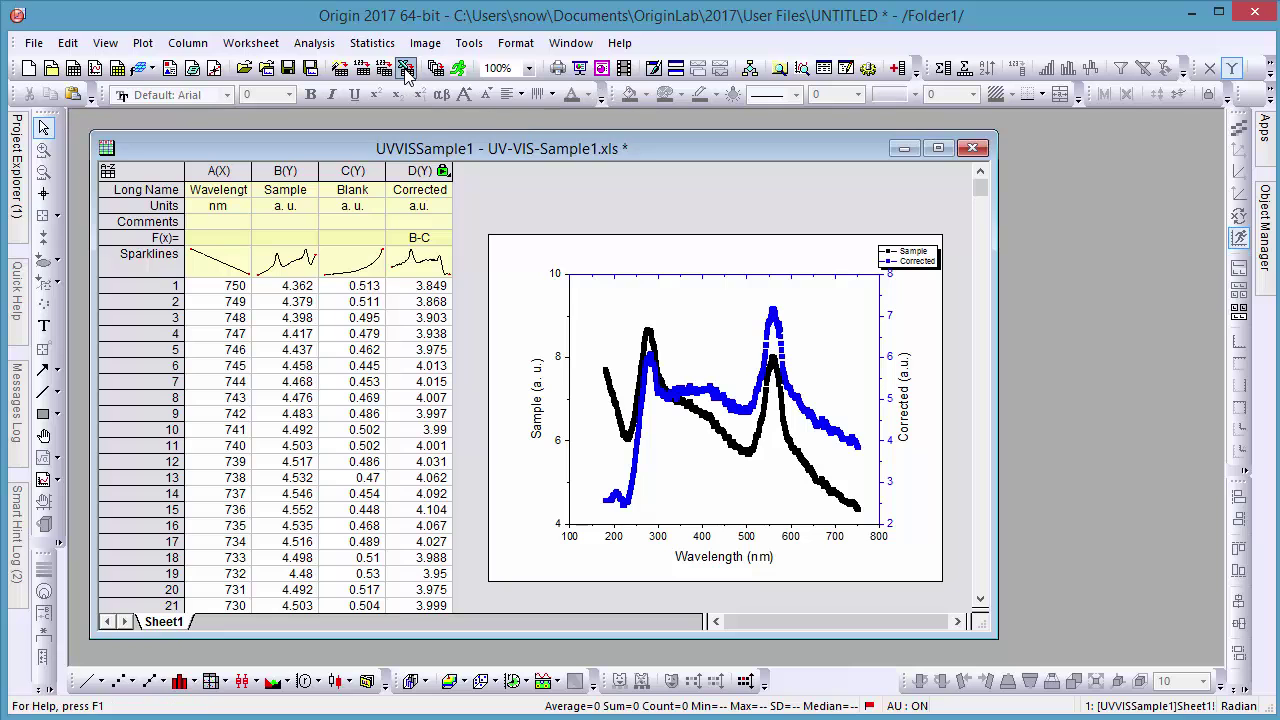
{"action": "left_click", "coordinate": [650, 172]}
{"action": "left_click", "coordinate": [658, 190], "text": "shift"}
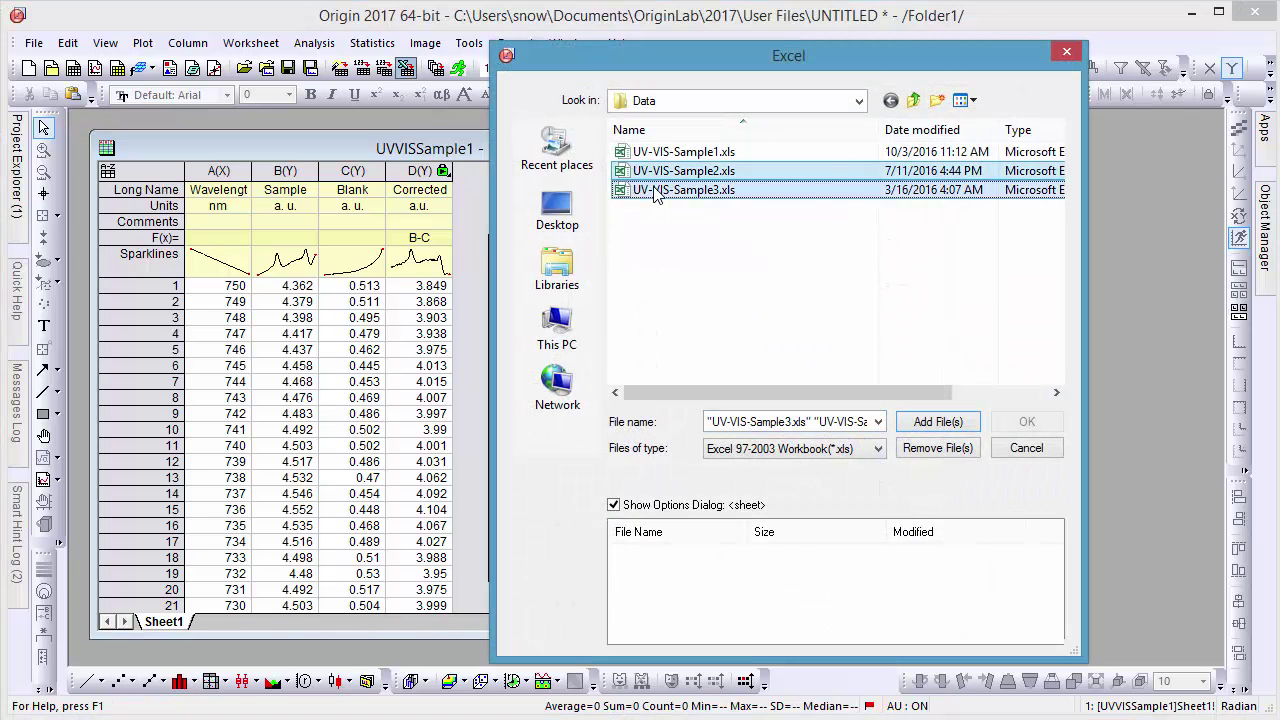
{"action": "left_click", "coordinate": [936, 423]}
{"action": "left_click", "coordinate": [1027, 423]}
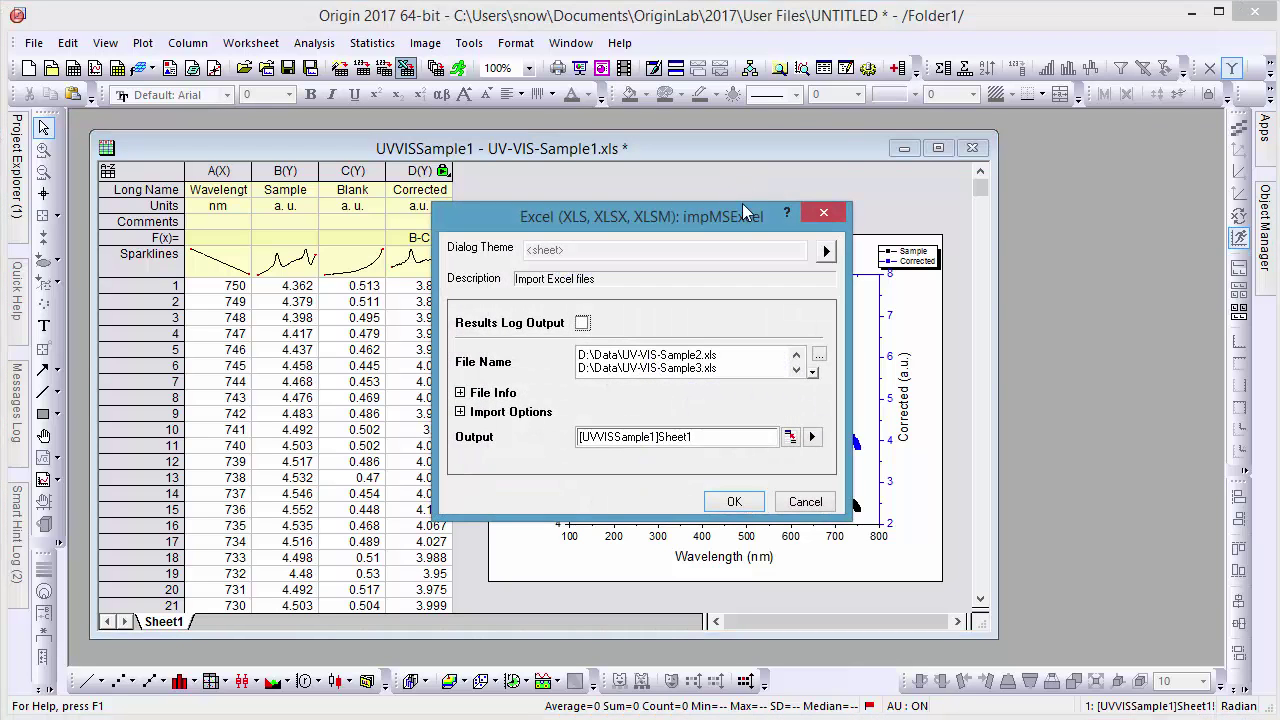
Step: Set both import modes to Start New Books with template <clone>, then run the import
{"action": "left_click", "coordinate": [461, 411]}
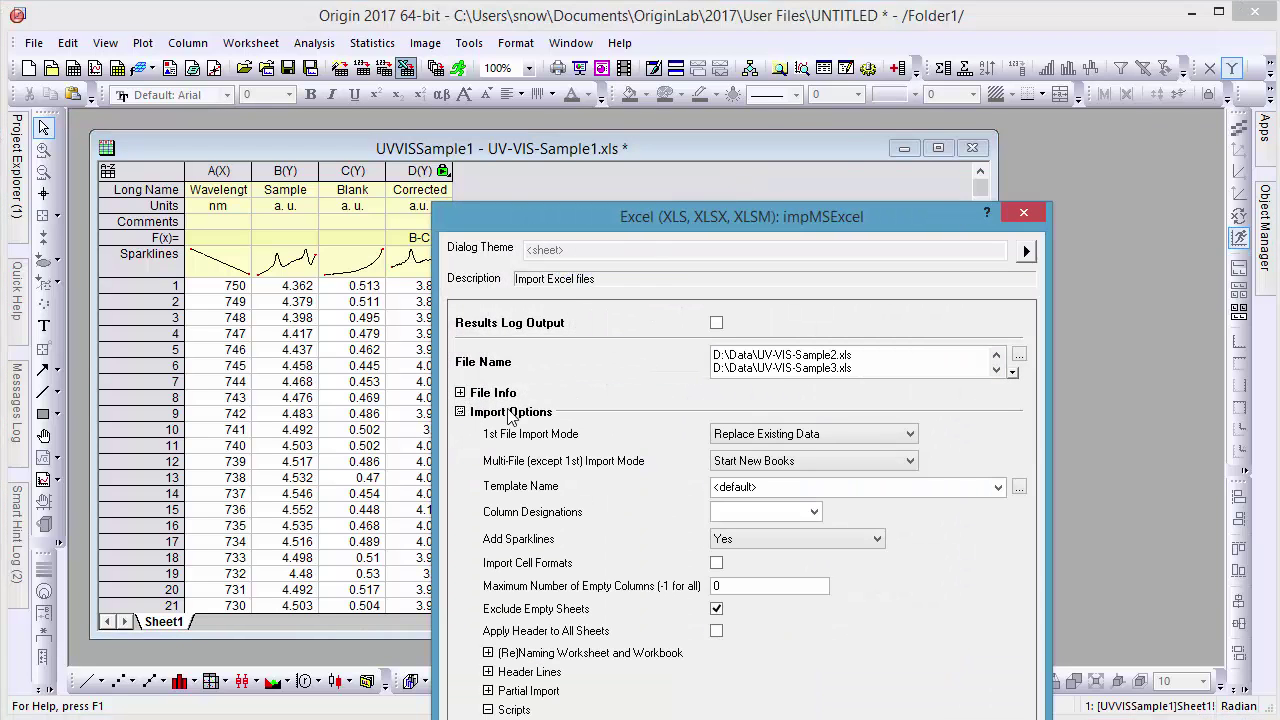
{"action": "left_click", "coordinate": [816, 434]}
{"action": "left_click", "coordinate": [817, 470]}
{"action": "left_click", "coordinate": [866, 461]}
{"action": "left_click", "coordinate": [873, 480]}
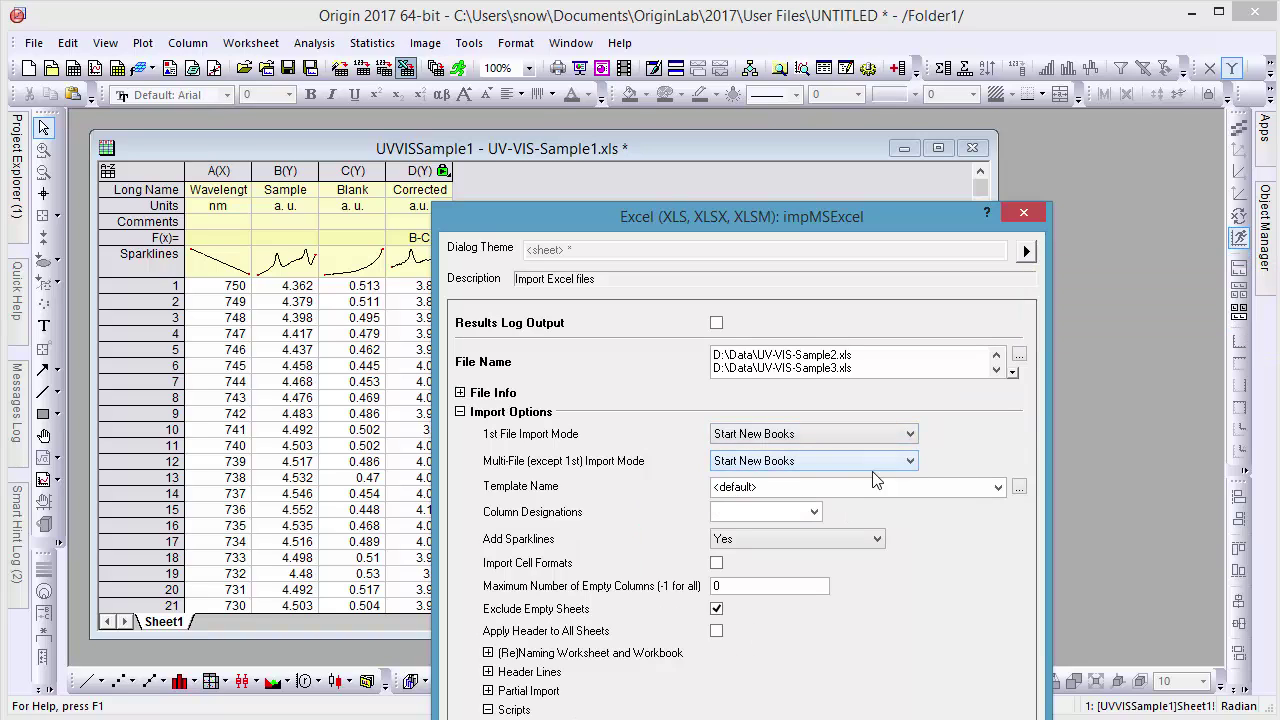
{"action": "left_click", "coordinate": [997, 487]}
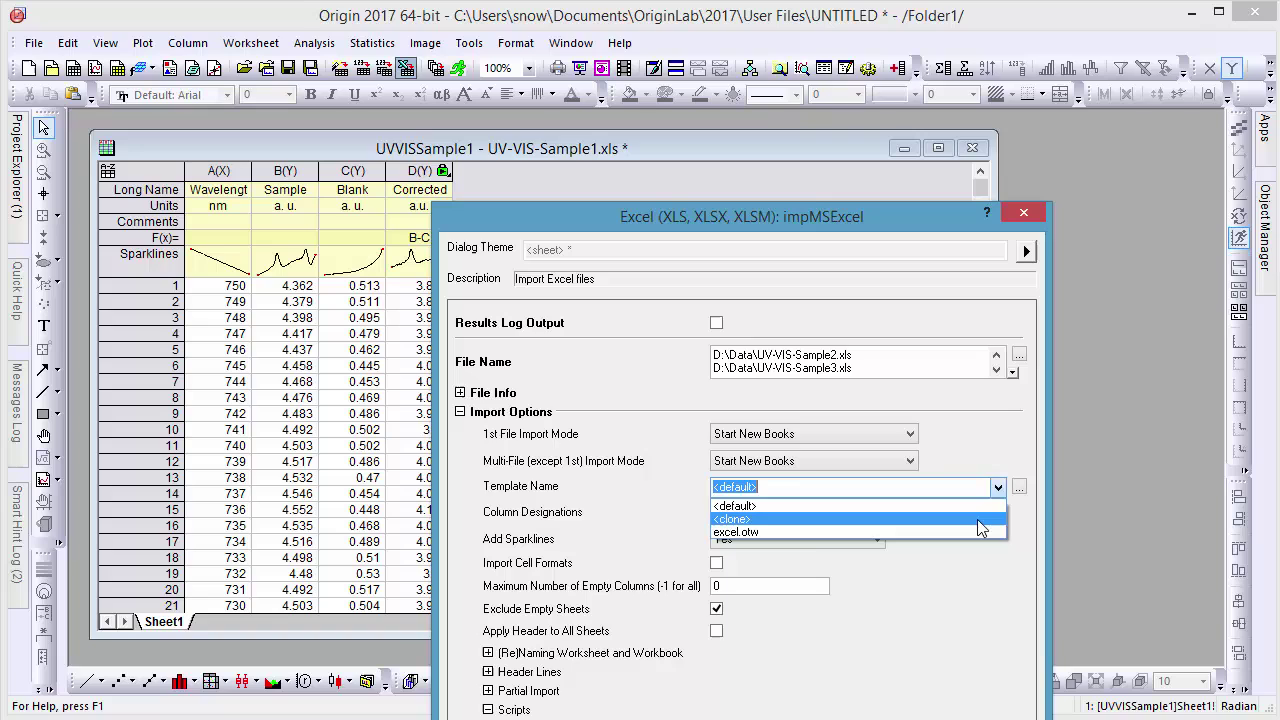
{"action": "left_click", "coordinate": [977, 519]}
{"action": "left_click_drag", "start_coordinate": [826, 215], "coordinate": [862, 17]}
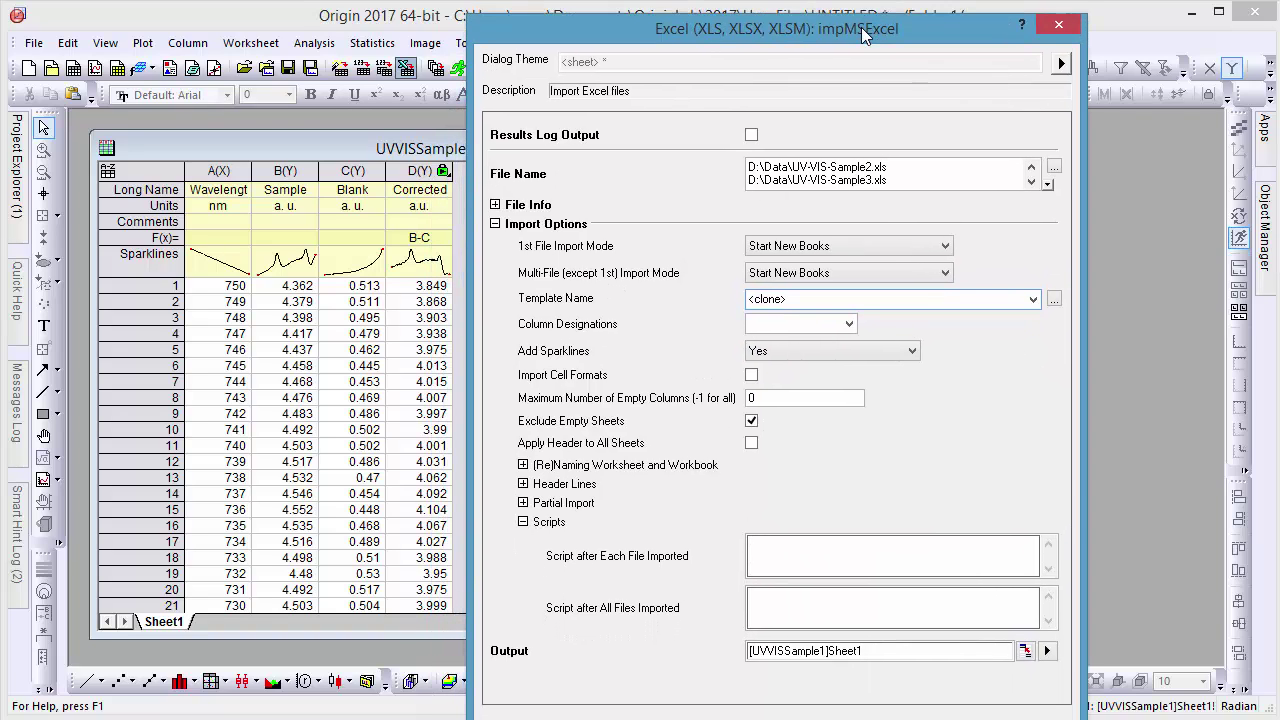
{"action": "left_click", "coordinate": [496, 224]}
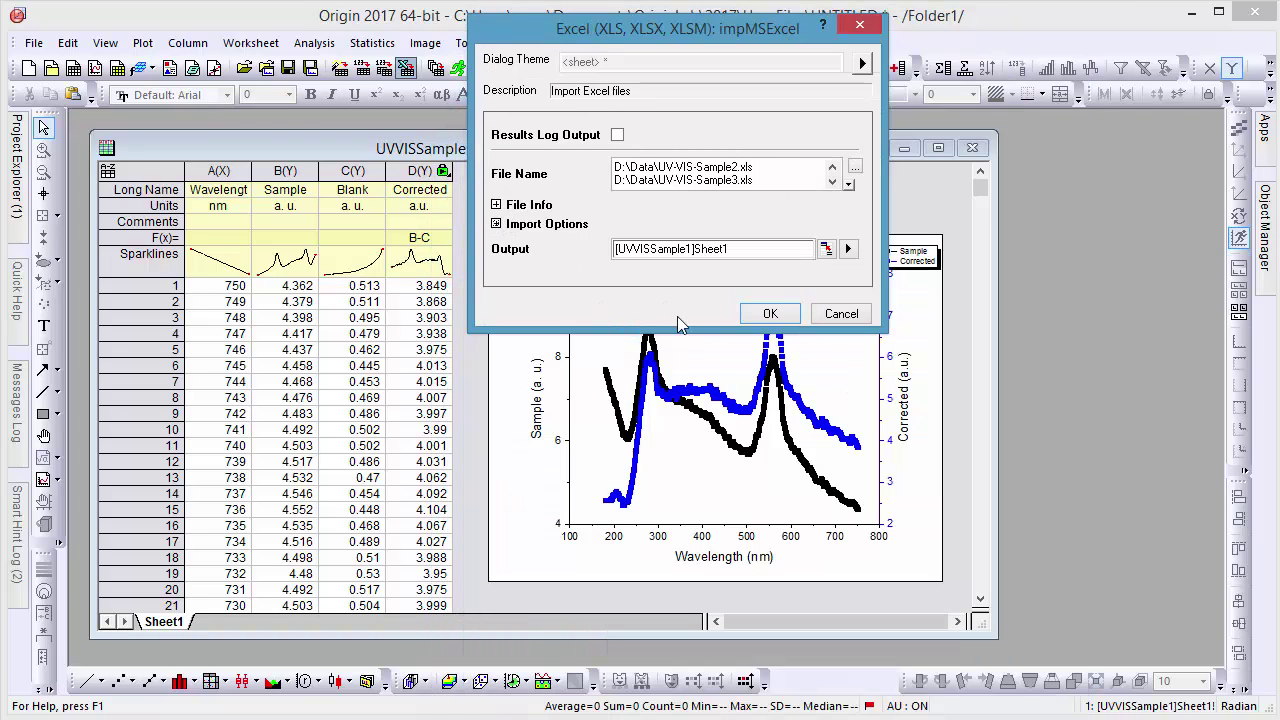
{"action": "left_click", "coordinate": [784, 318]}
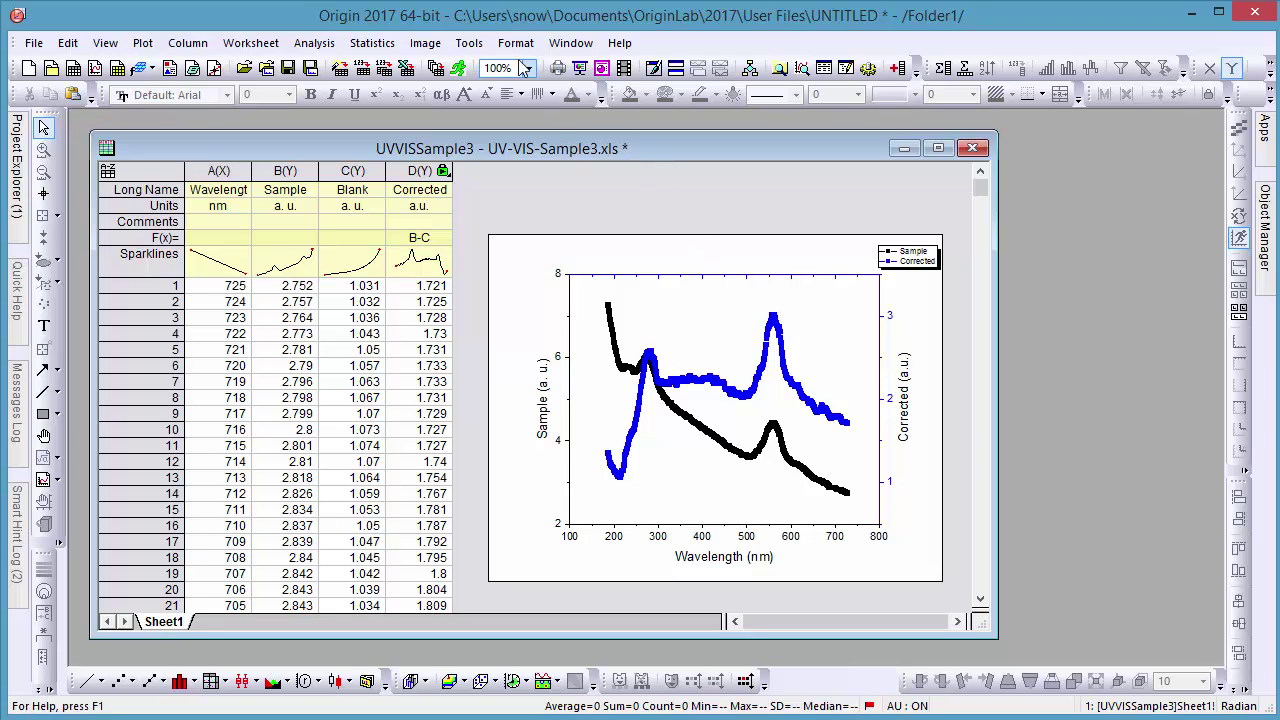
Step: Move the UVVISSample3 window down and right to reveal the UVVISSample2 workbook
{"action": "left_click_drag", "start_coordinate": [455, 148], "coordinate": [698, 225]}
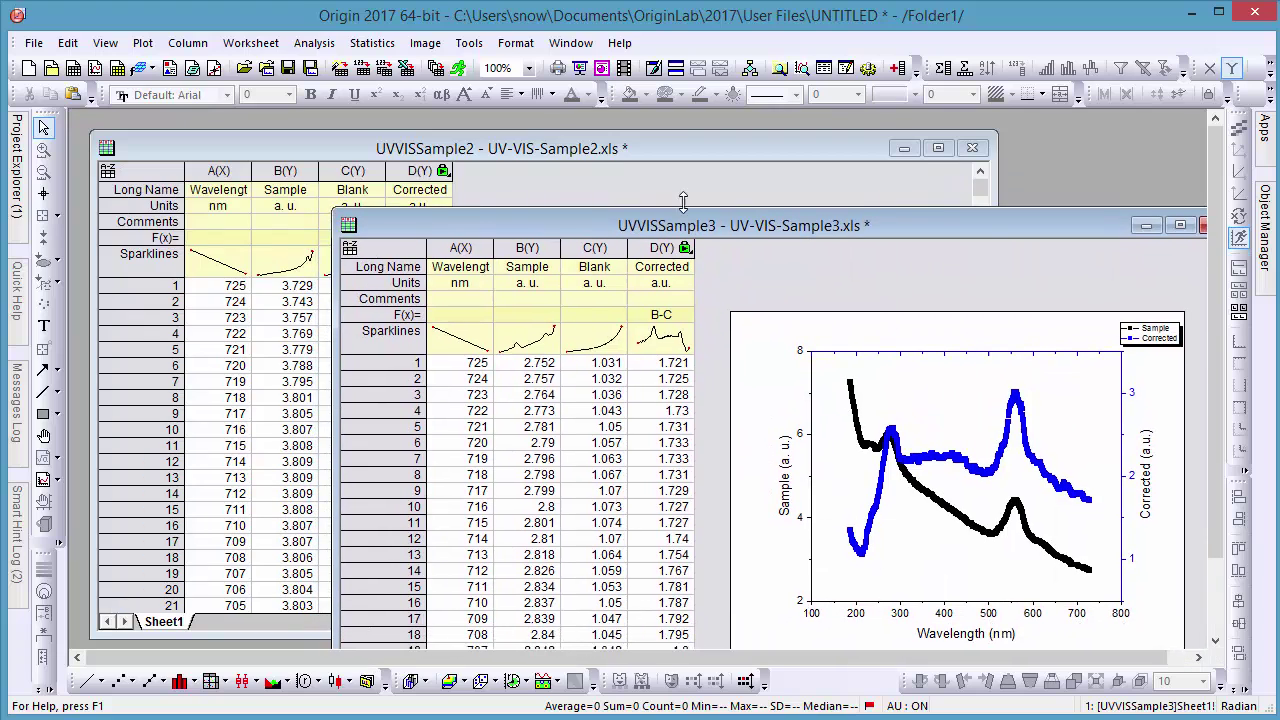